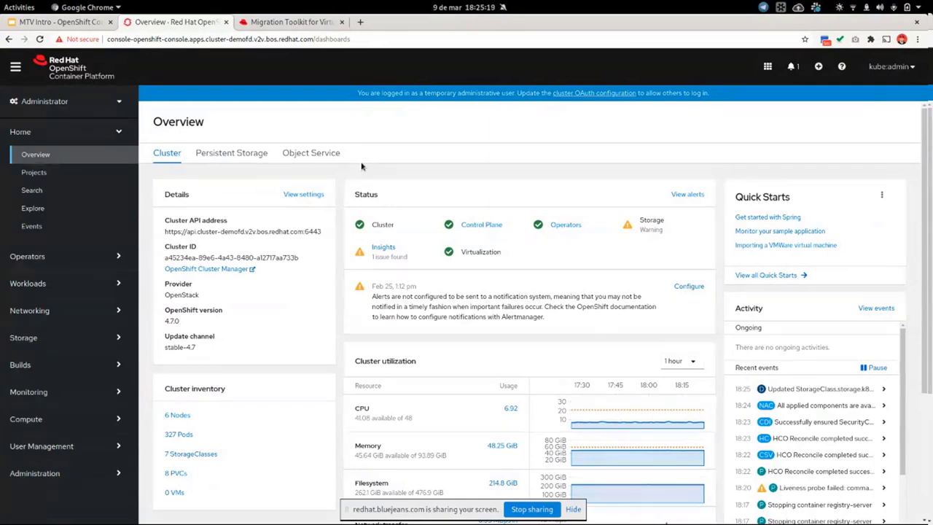
left_click(360, 22)
type("koven")
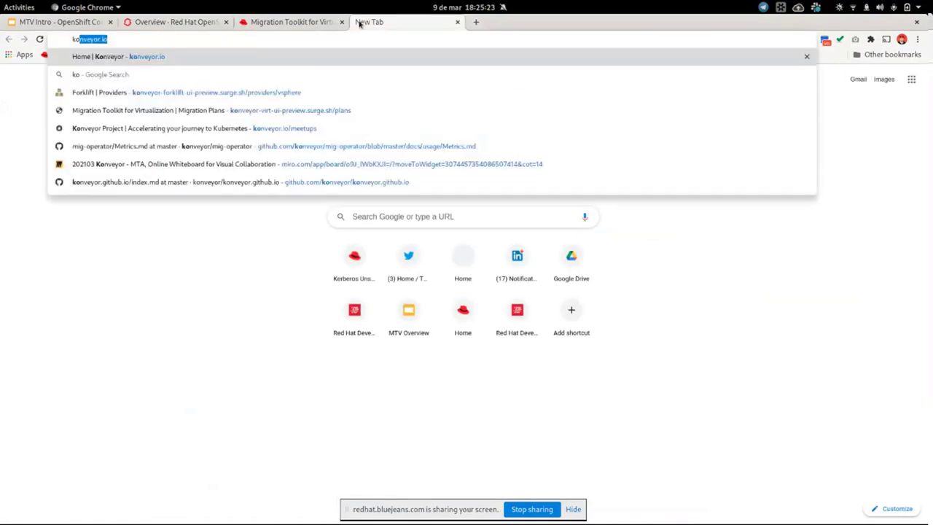
type("yo")
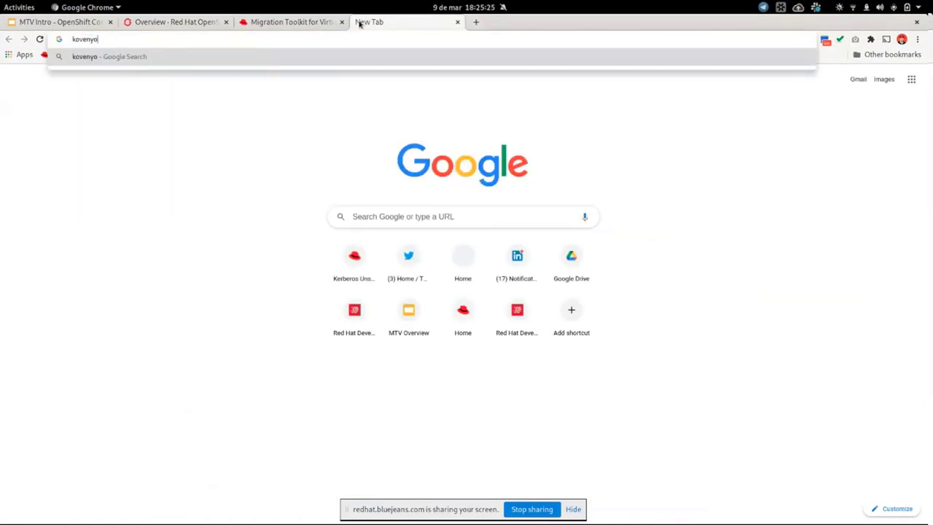
type("r.io")
key("Return")
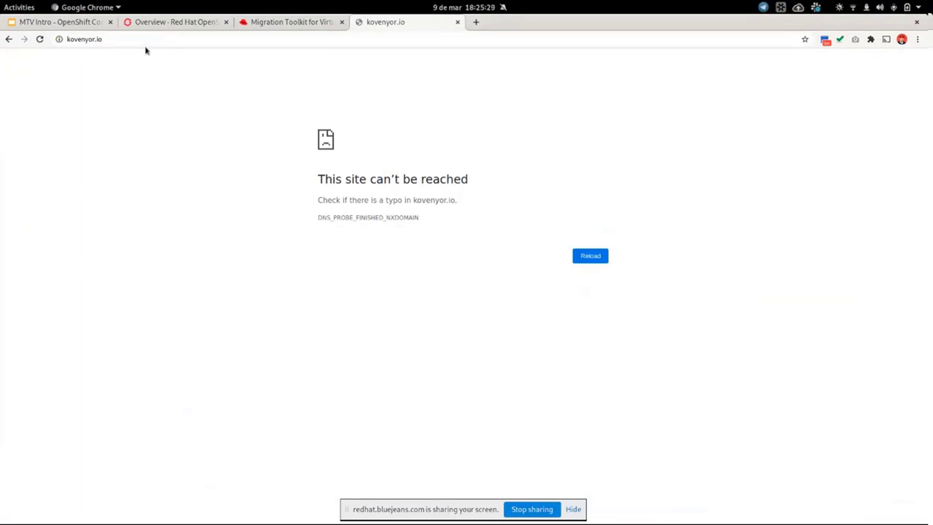
left_click(105, 40)
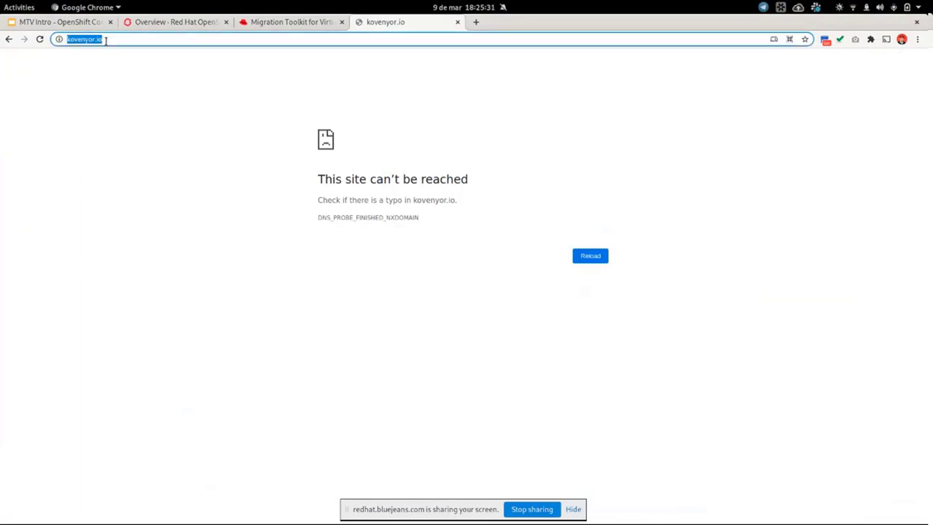
left_click(105, 40)
key("BackSpace")
key("BackSpace")
key("BackSpace")
key("BackSpace")
key("BackSpace")
key("BackSpace")
key("BackSpace")
key("BackSpace")
key("BackSpace")
key("BackSpace")
key("BackSpace")
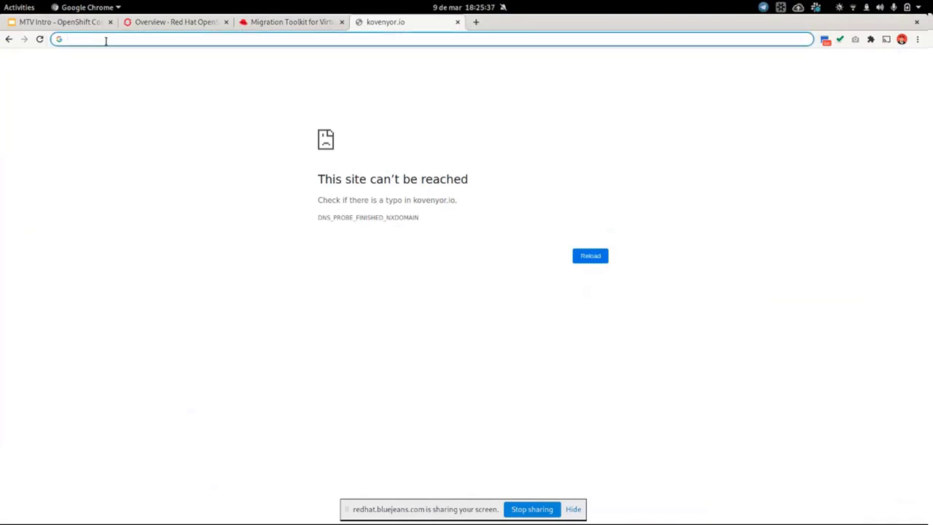
left_click(458, 23)
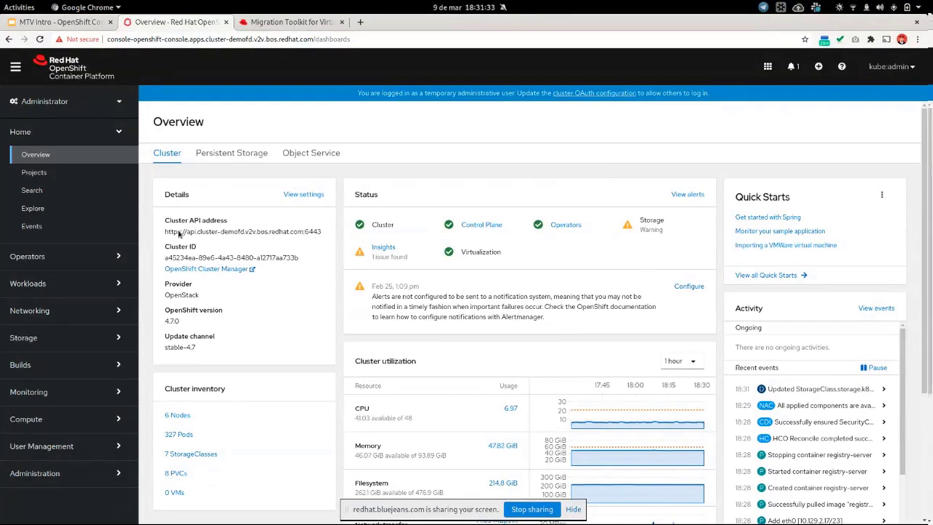
- List the installed operators across all projects of the cluster
left_click(115, 256)
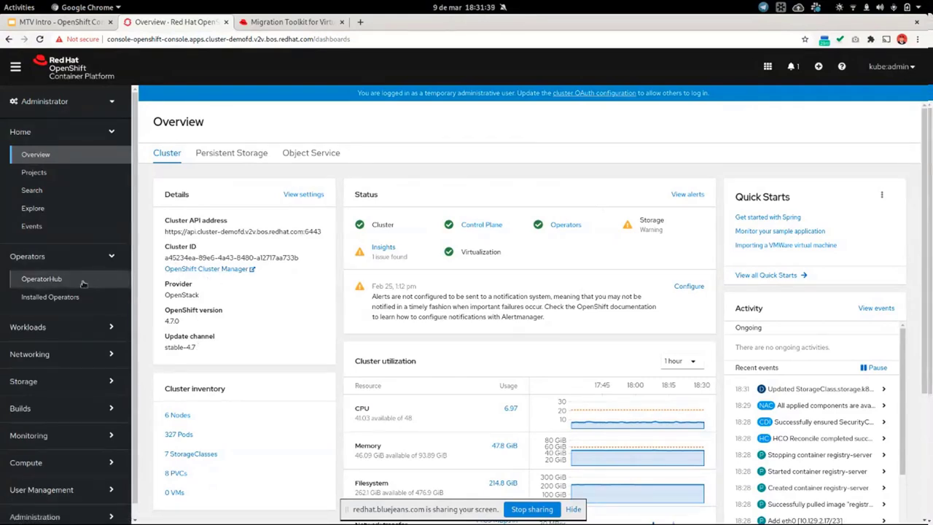
left_click(70, 301)
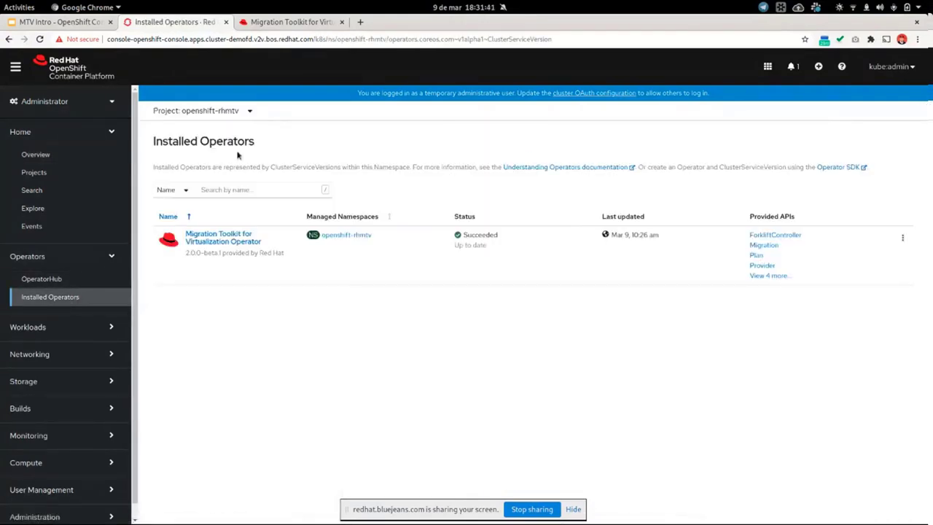
left_click(243, 112)
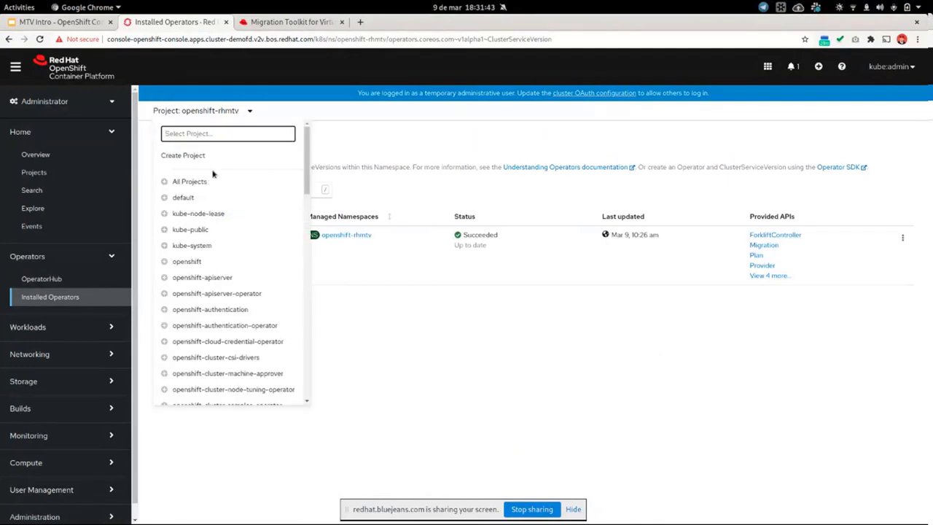
left_click(191, 181)
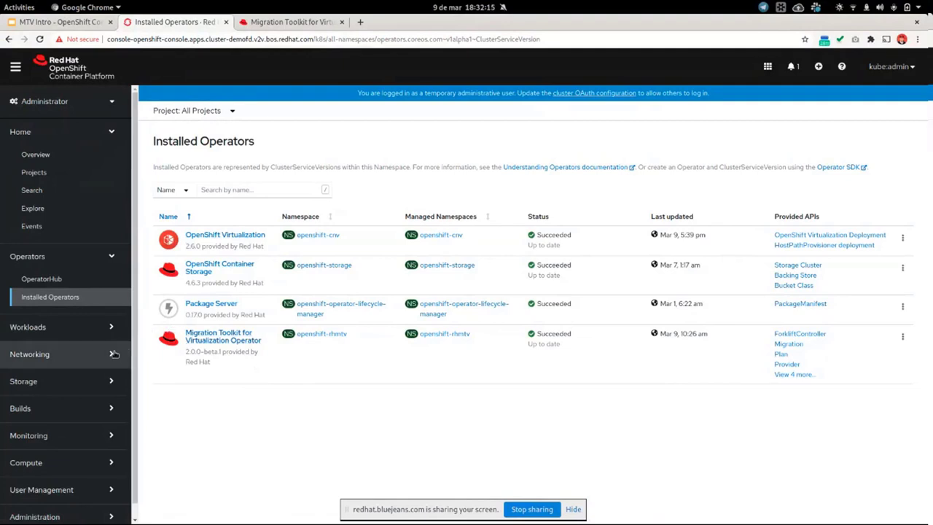
- Switch to the openshift-rhmtv project, searching for mtv, and show its networking routes
left_click(231, 110)
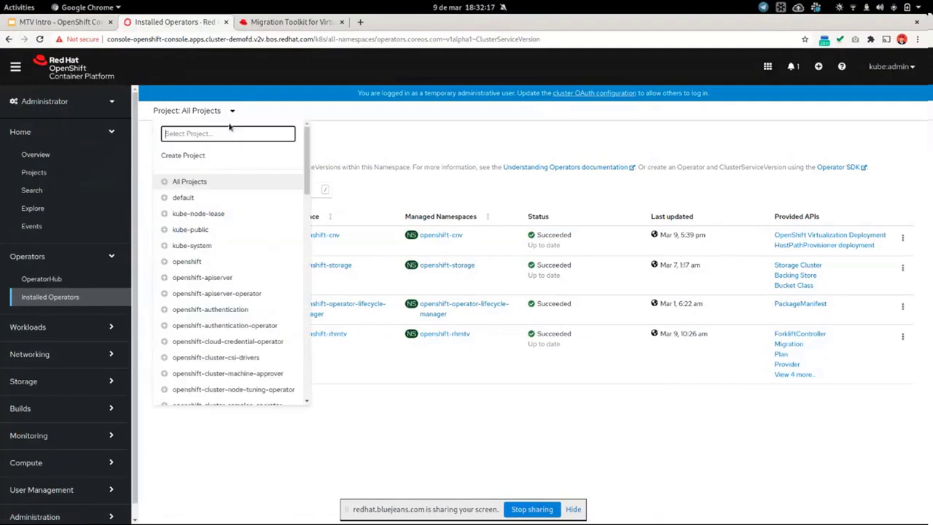
type("mtv")
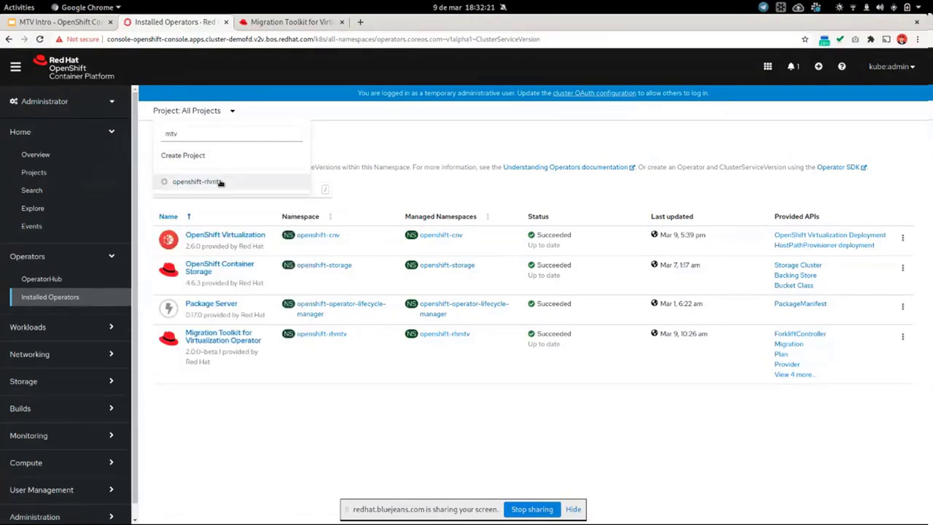
left_click(218, 181)
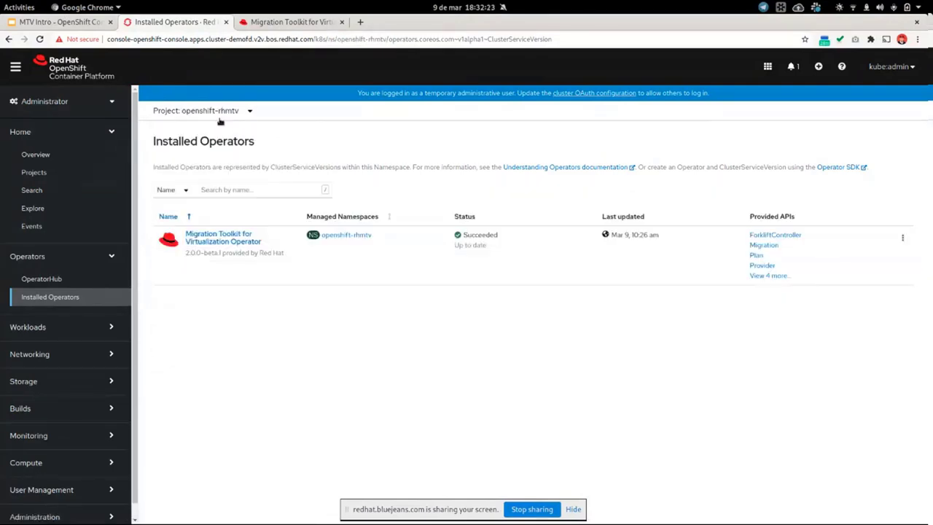
left_click(108, 357)
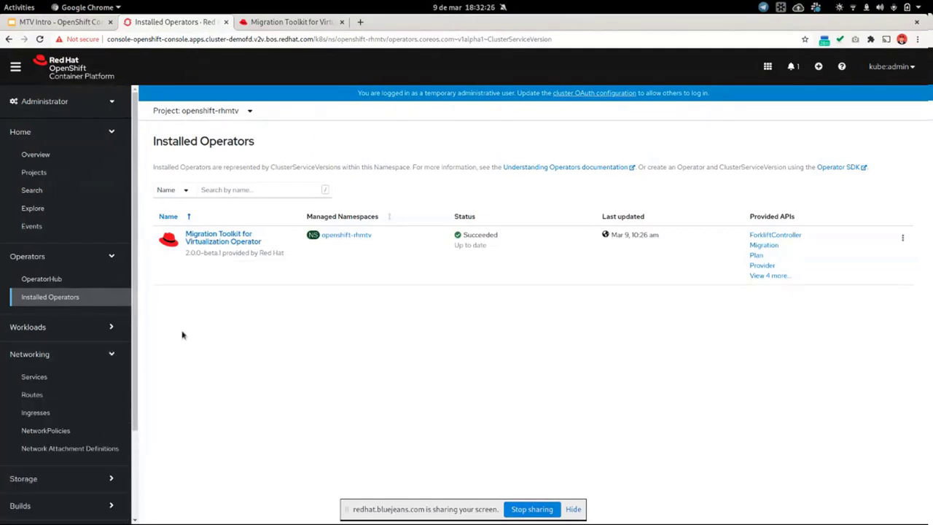
left_click(56, 394)
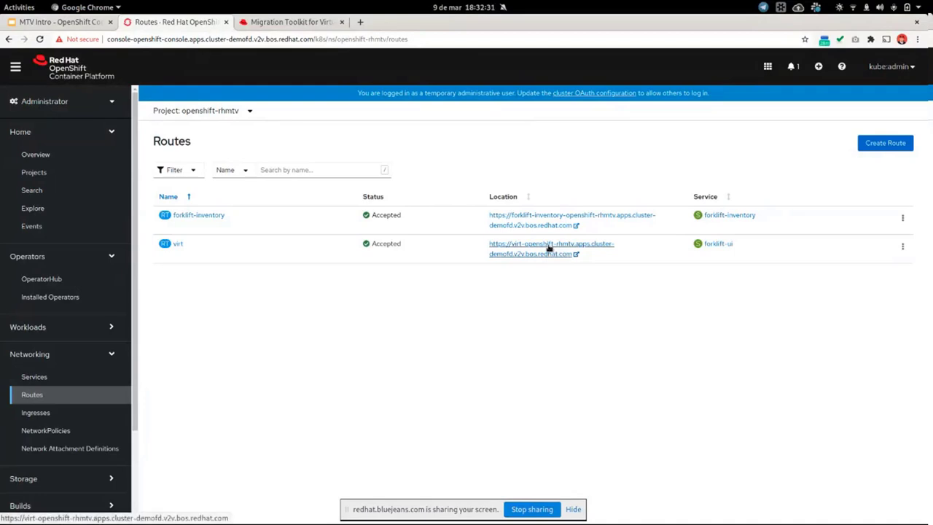
- Open the location of the virt route and close the older duplicate Migration Toolkit for Virtualization page
left_click(549, 249)
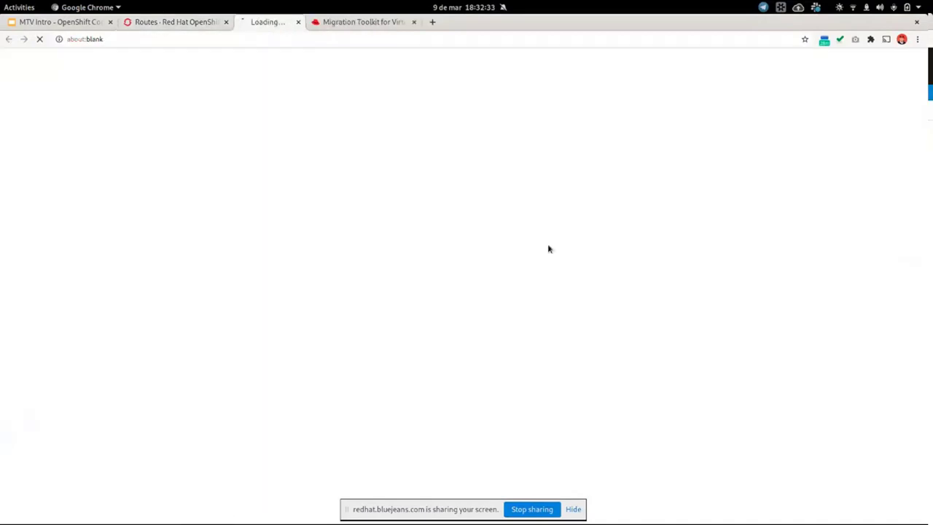
left_click(412, 25)
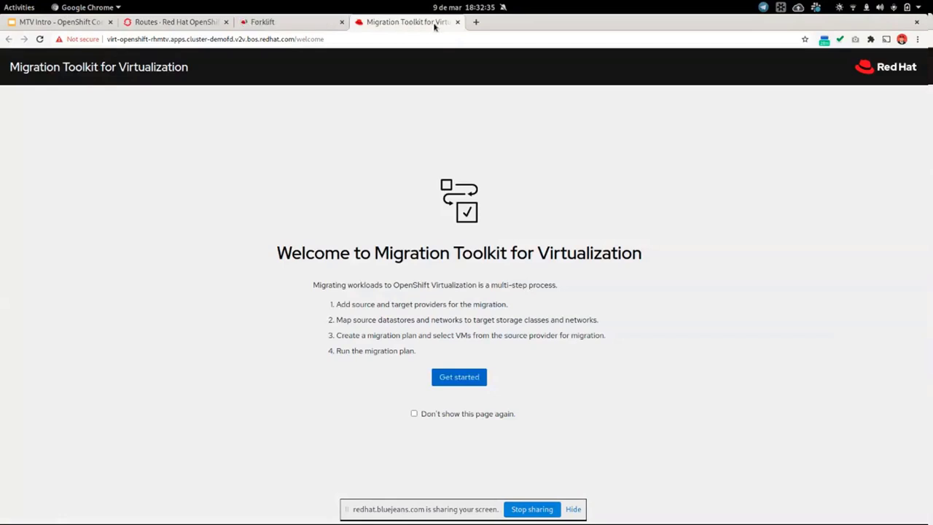
left_click(458, 23)
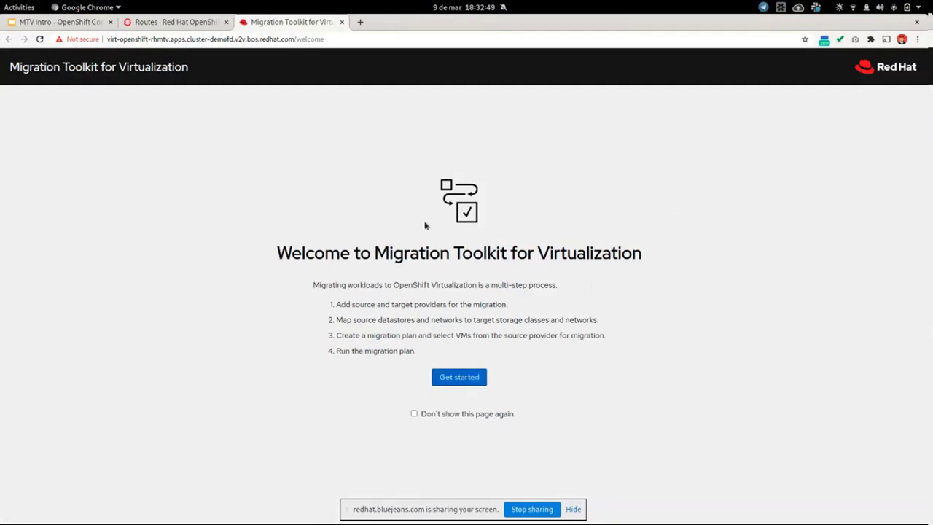
- Get started with the toolkit and log in through kube:admin with the username kubeadmin and the account password
left_click(456, 376)
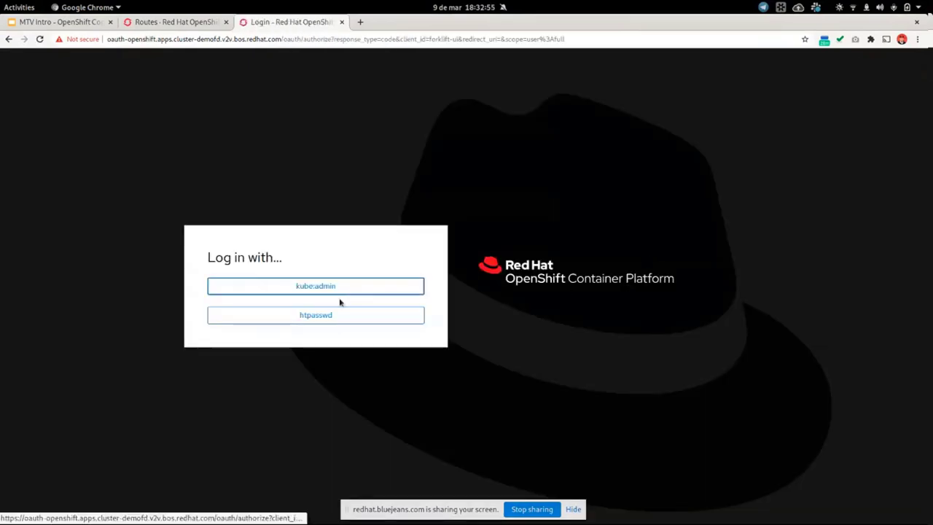
left_click(337, 288)
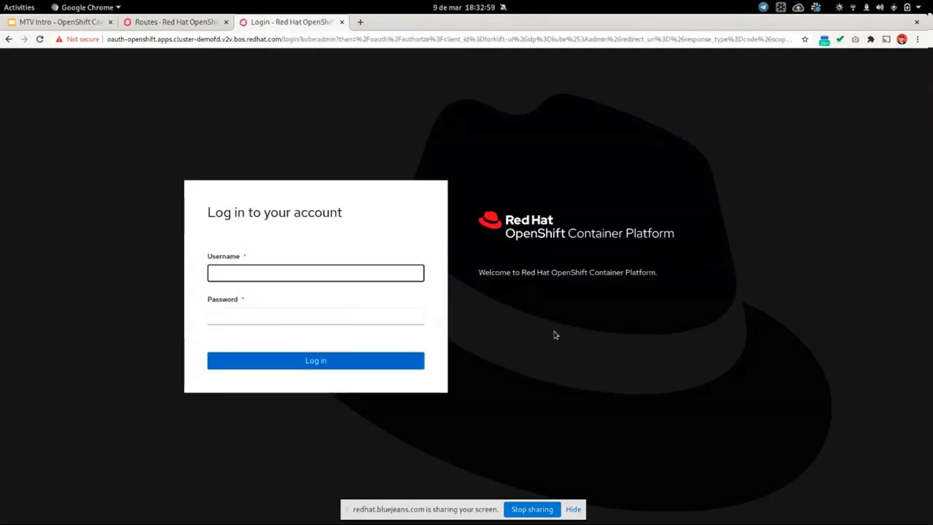
type("ku")
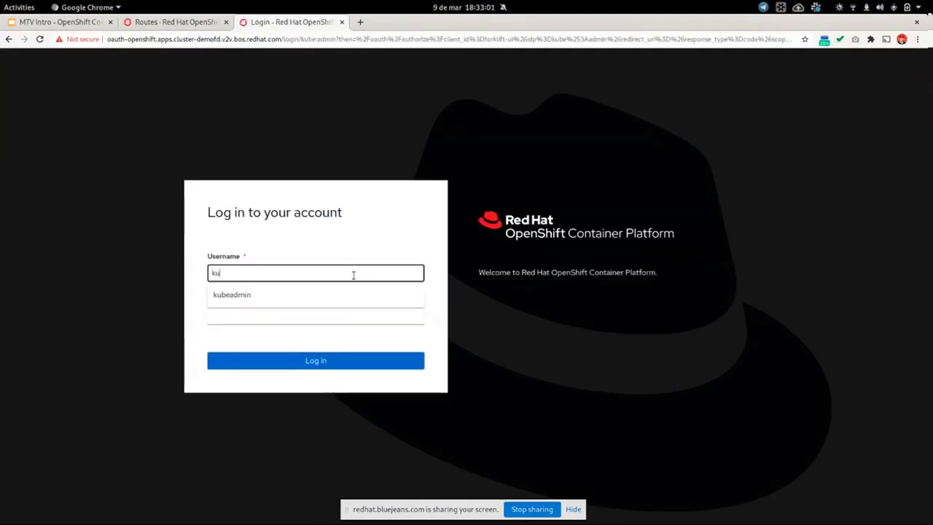
left_click(352, 297)
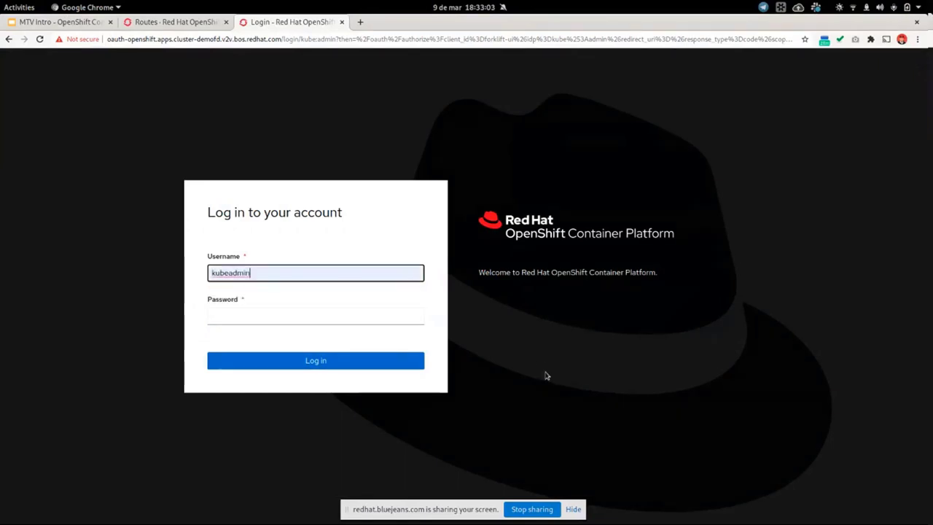
left_click(540, 513)
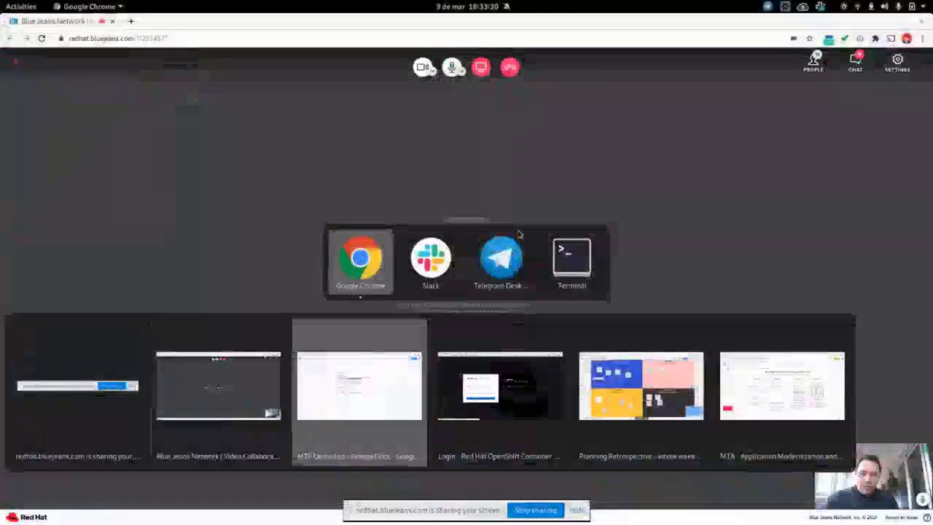
key("alt+Tab")
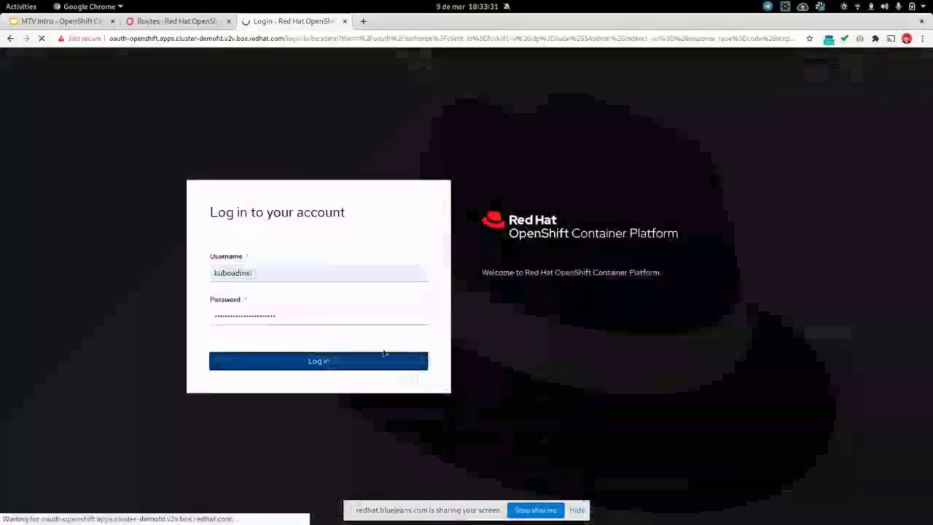
left_click(362, 360)
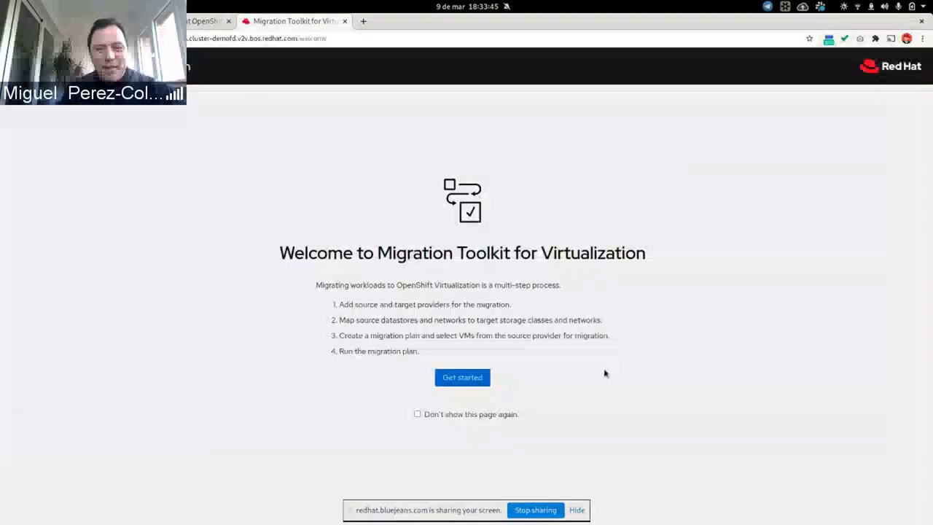
- Proceed to the providers and start adding one of type VMware with the name vcenter
left_click(480, 378)
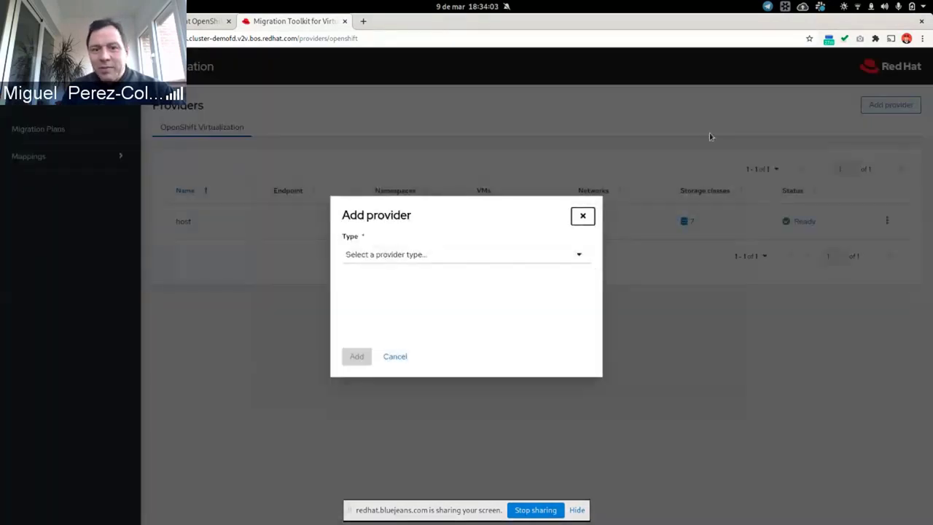
left_click(528, 254)
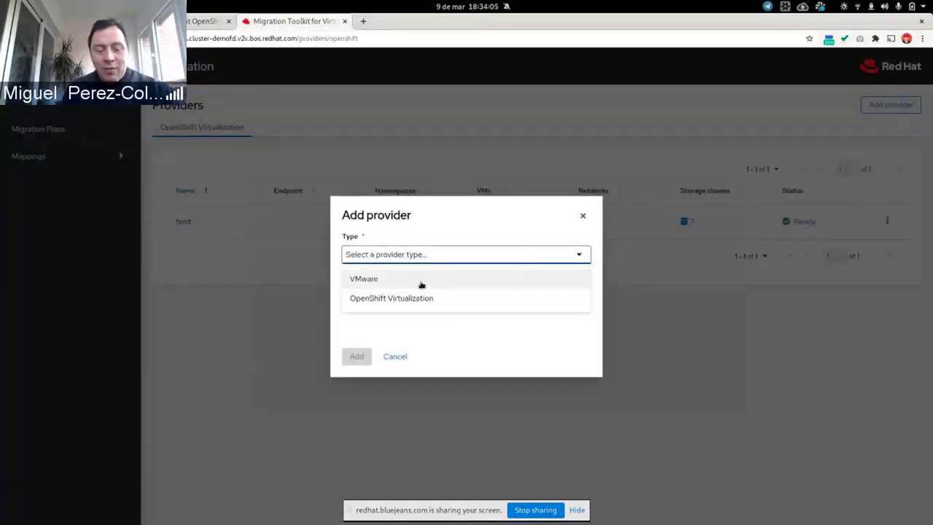
left_click(421, 280)
left_click(418, 226)
left_click(419, 226)
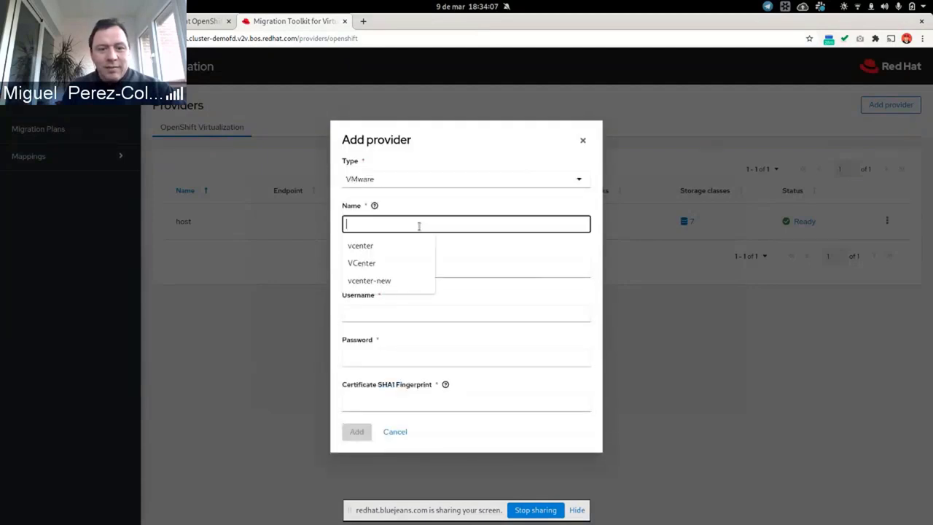
type("vcenter")
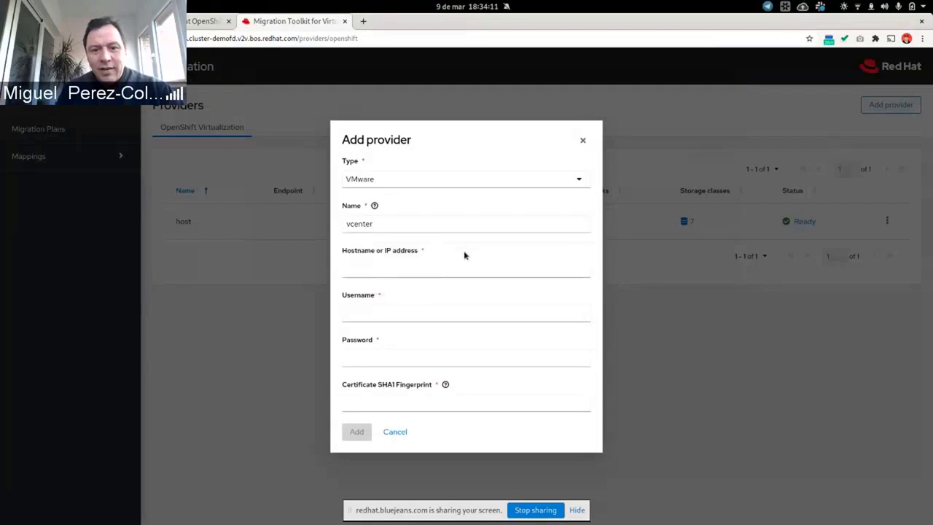
- Set the provider's hostname to vcenter.v2v.bos.redhat.com and fill in the saved vSphere administrator username
left_click(447, 268)
left_click(432, 293)
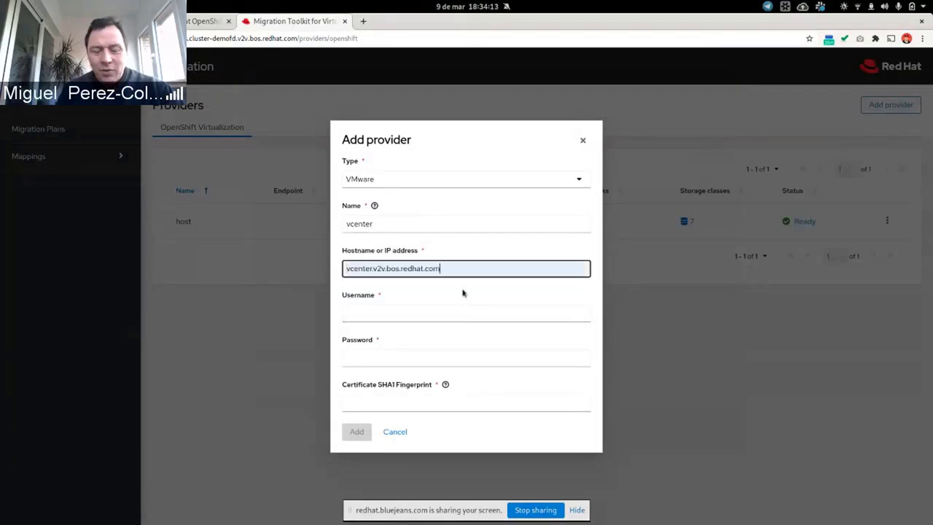
left_click(478, 317)
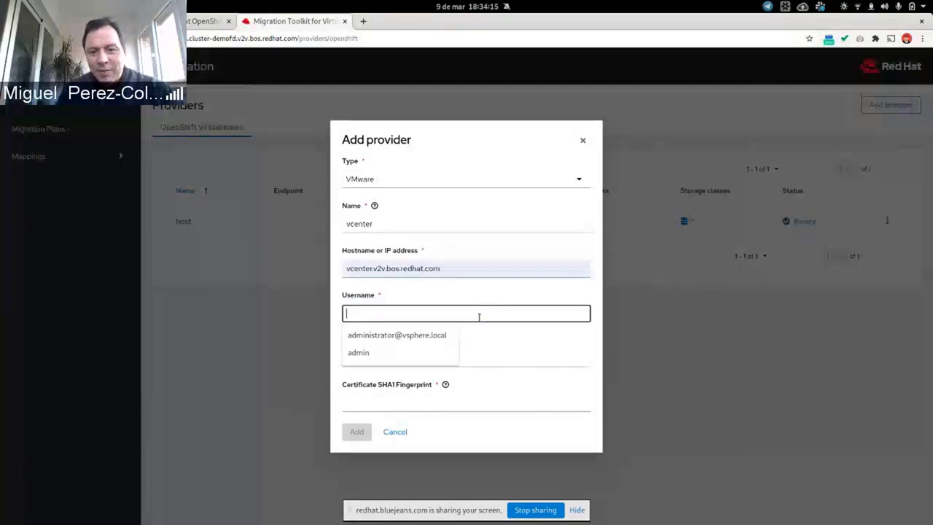
left_click(446, 335)
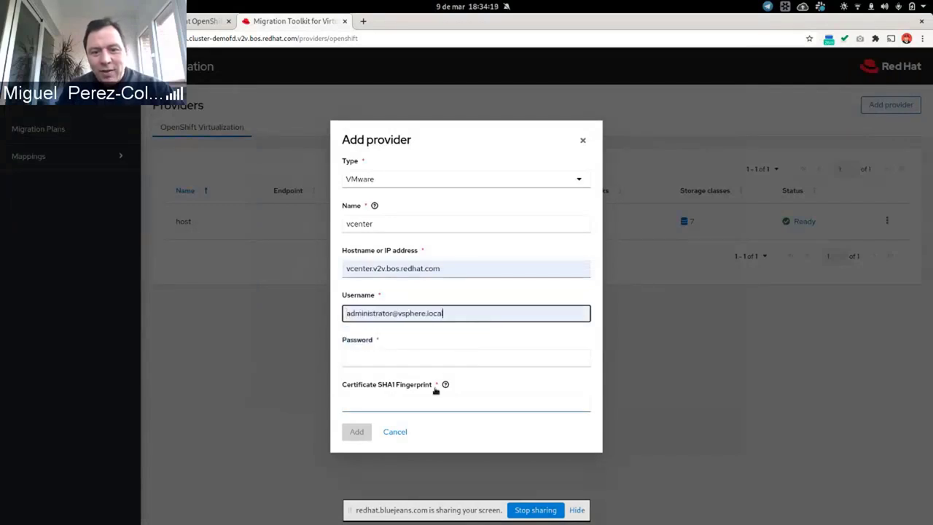
- Enter the vCenter account password, choose the saved SHA1 fingerprint starting with 39:5C, add the provider, and check the VMware and OpenShift Virtualization provider lists
left_click(436, 360)
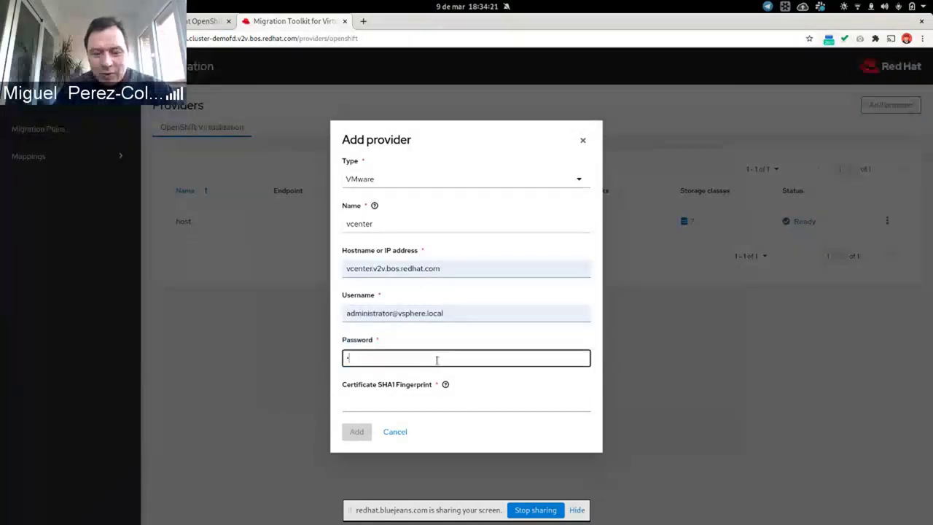
type("•••")
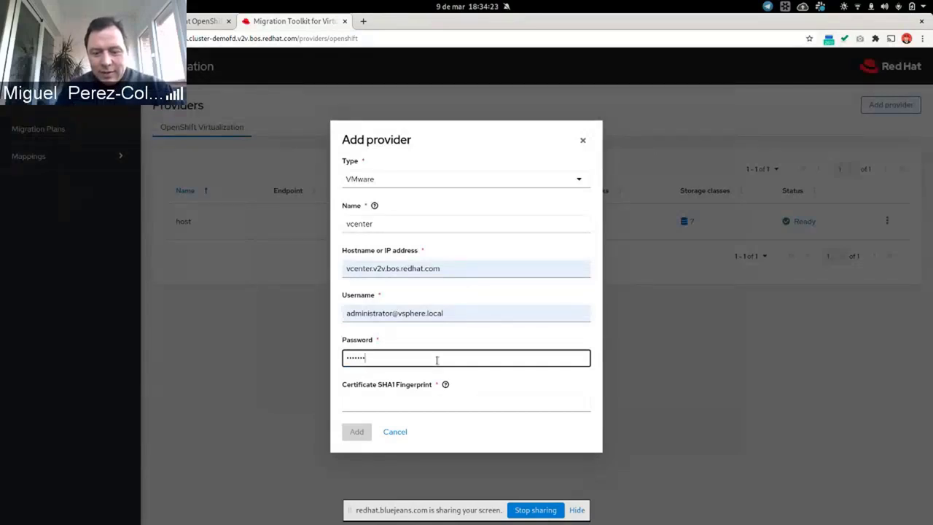
left_click(428, 400)
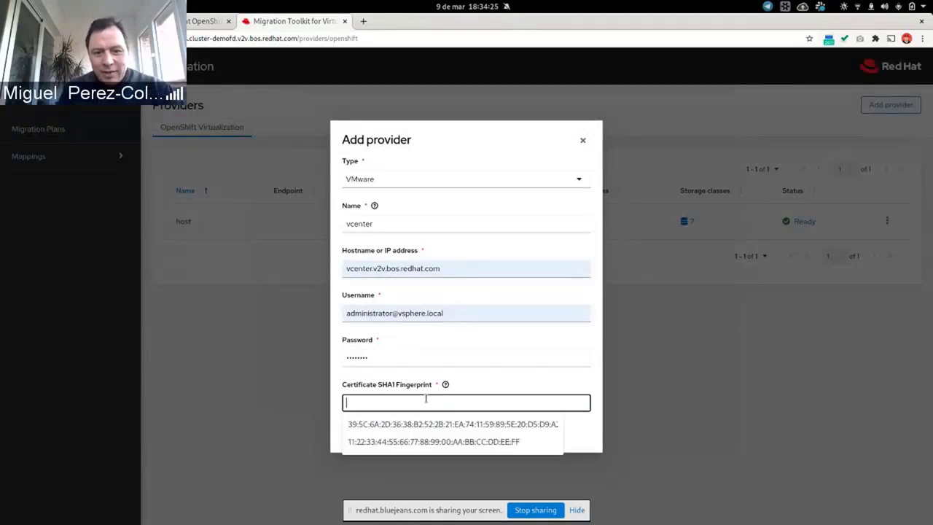
left_click(417, 425)
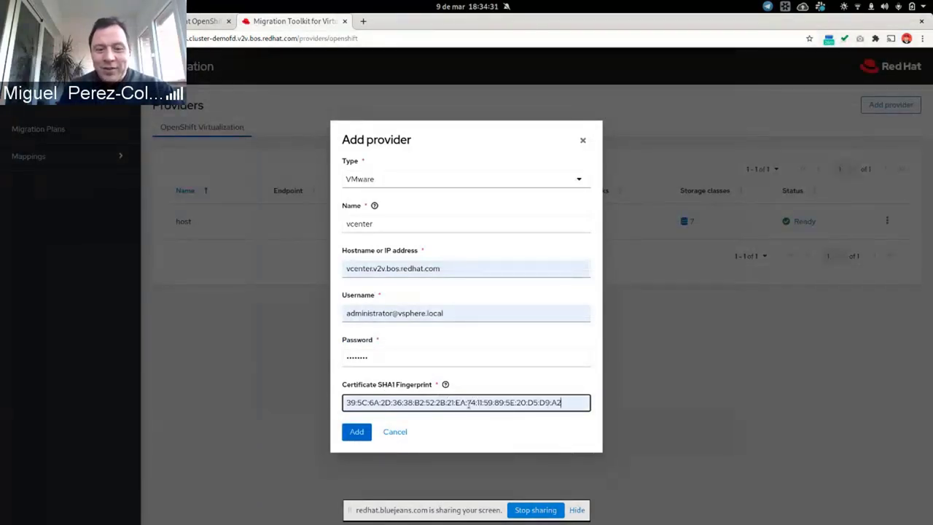
left_click(357, 431)
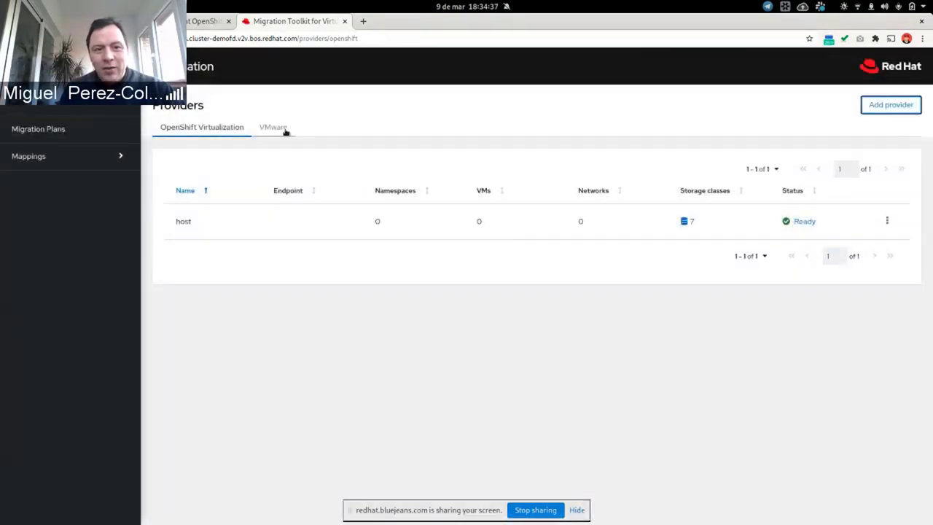
left_click(284, 129)
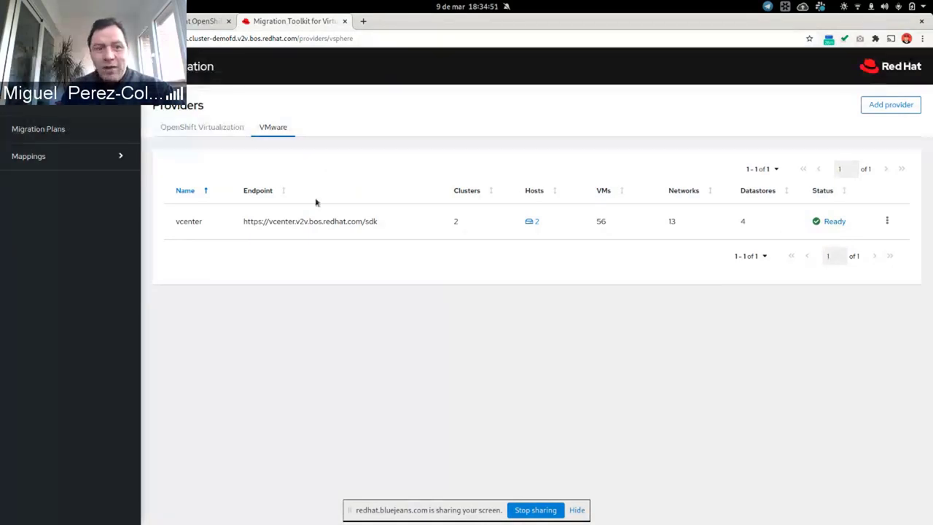
left_click(229, 129)
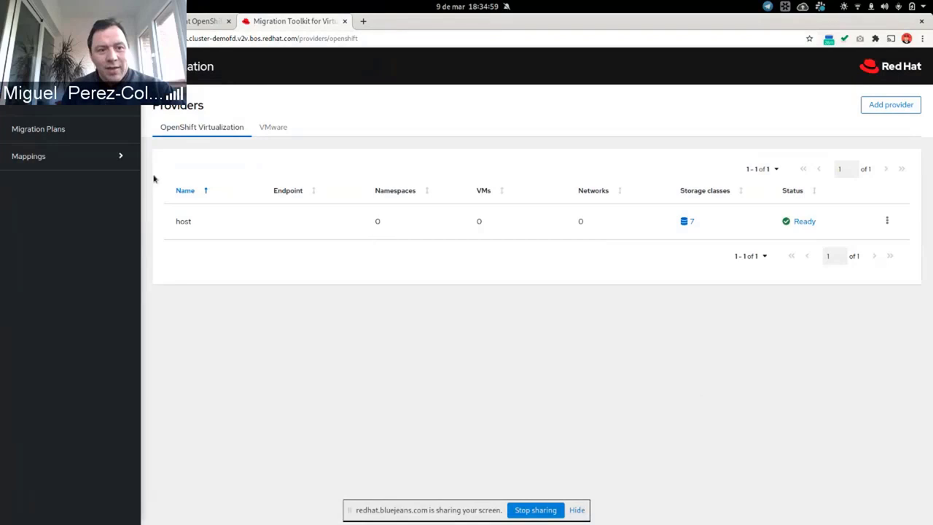
- Start a network mapping named mapping-network with vcenter as the source provider and host as the target provider
left_click(118, 156)
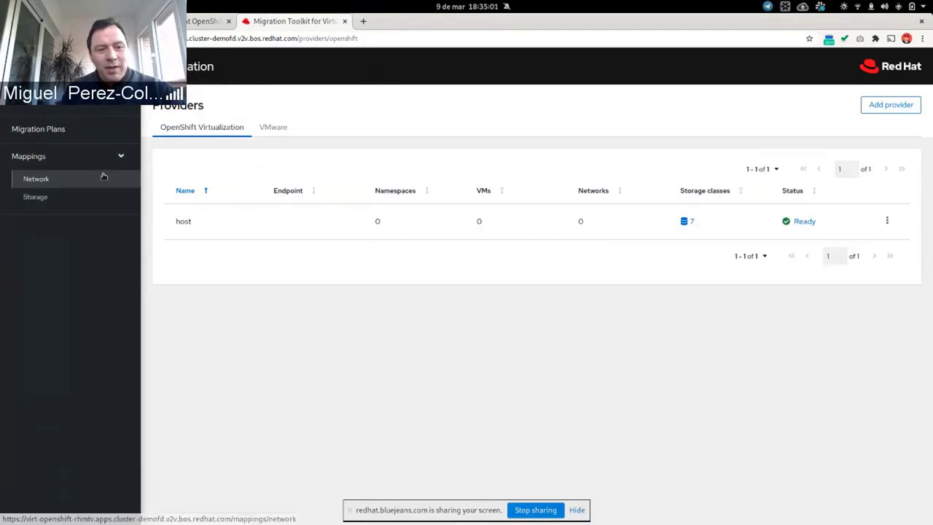
left_click(106, 178)
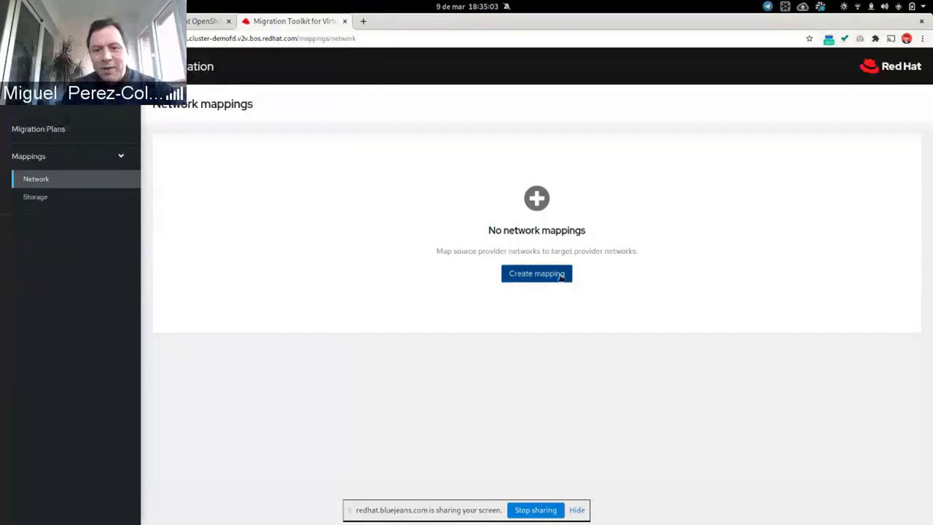
left_click(560, 274)
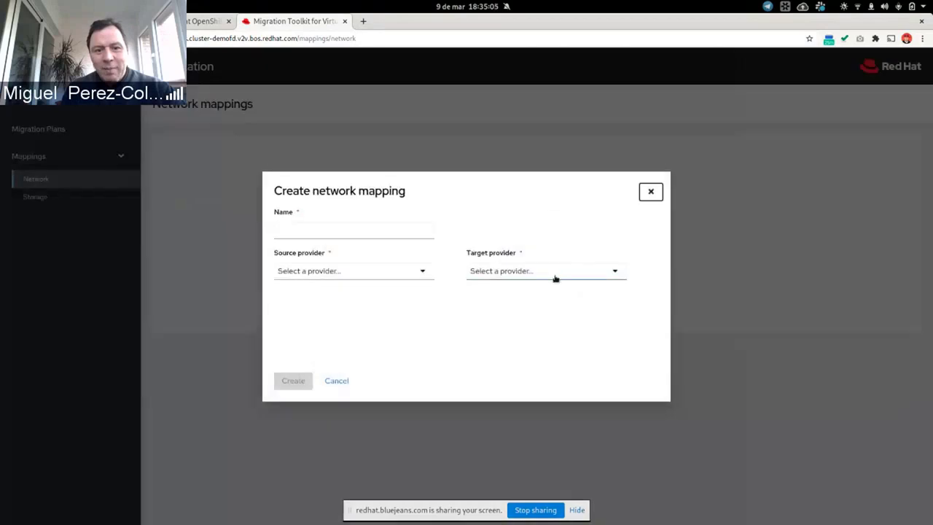
left_click(404, 230)
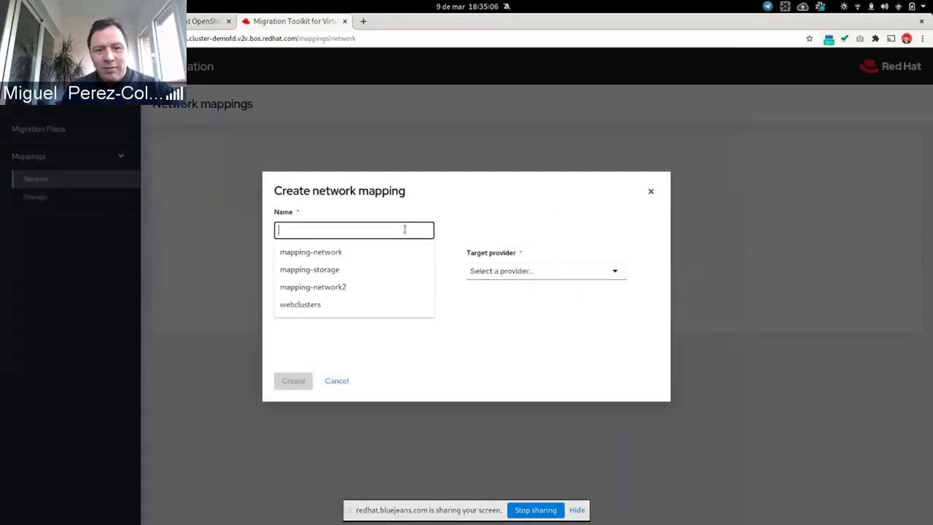
left_click(350, 254)
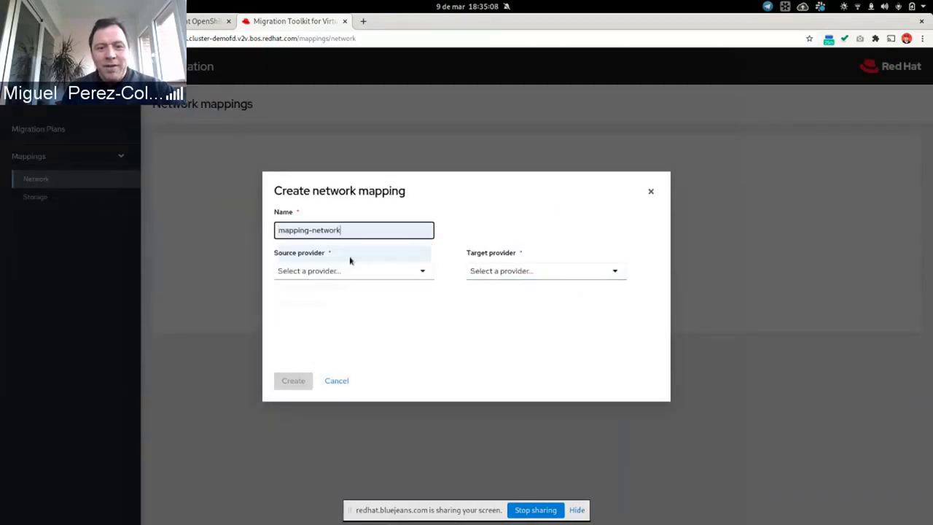
left_click(418, 272)
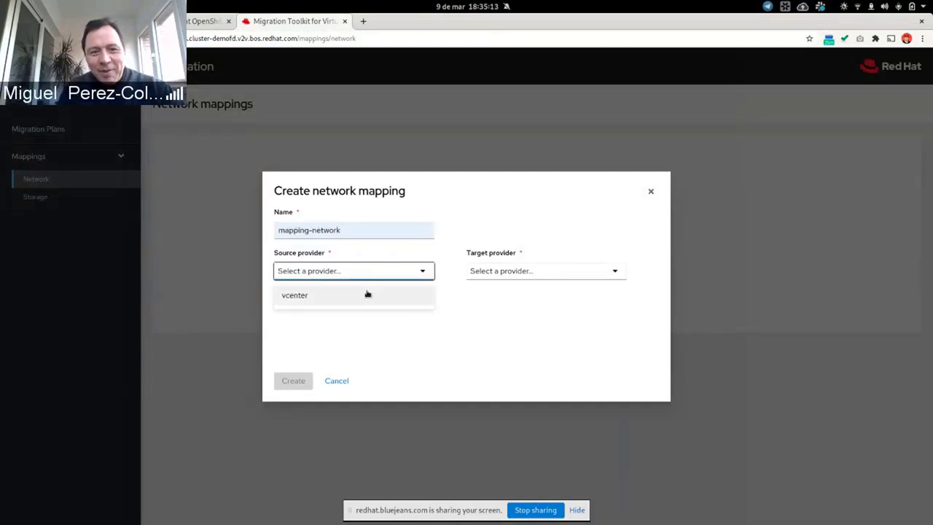
left_click(367, 294)
left_click(525, 271)
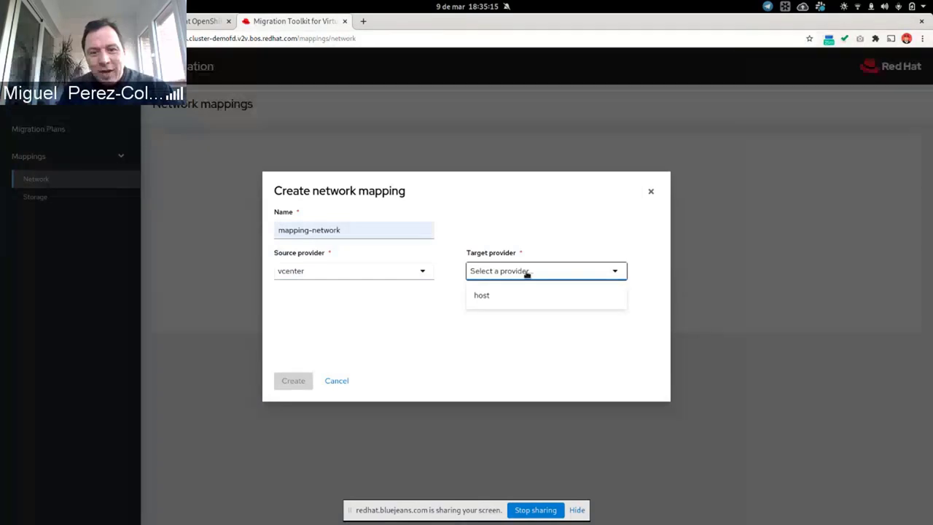
left_click(519, 296)
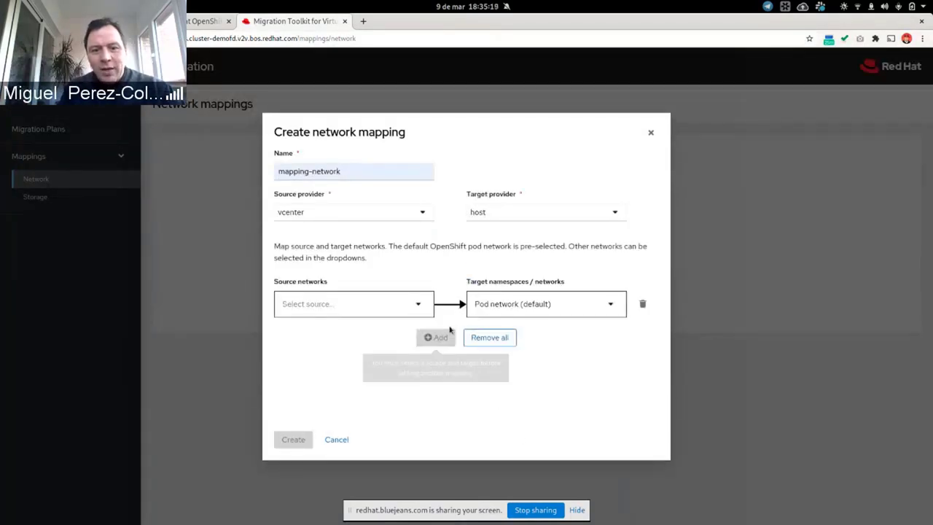
- Map the source network VM Network to the default Pod network, create the mapping, and expand its details
left_click(417, 306)
scroll(358, 361, "down", 2)
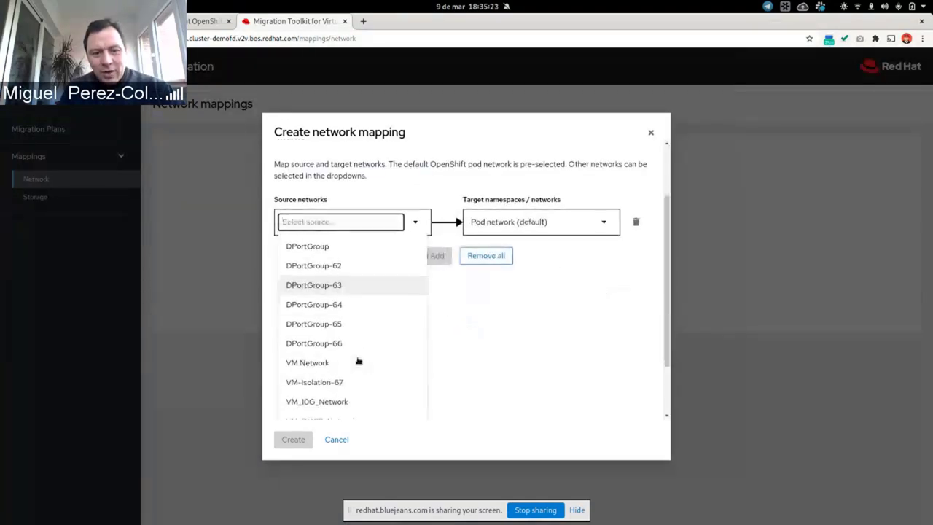
left_click(342, 360)
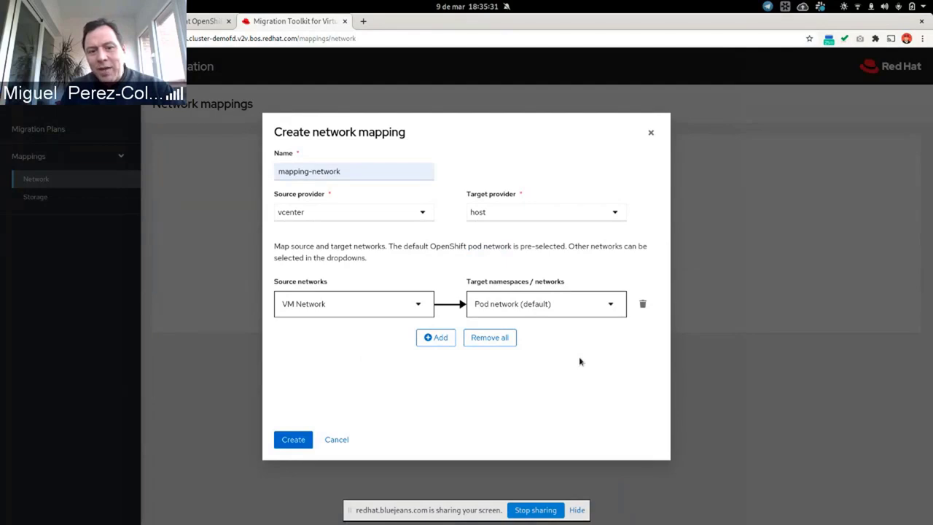
left_click(293, 440)
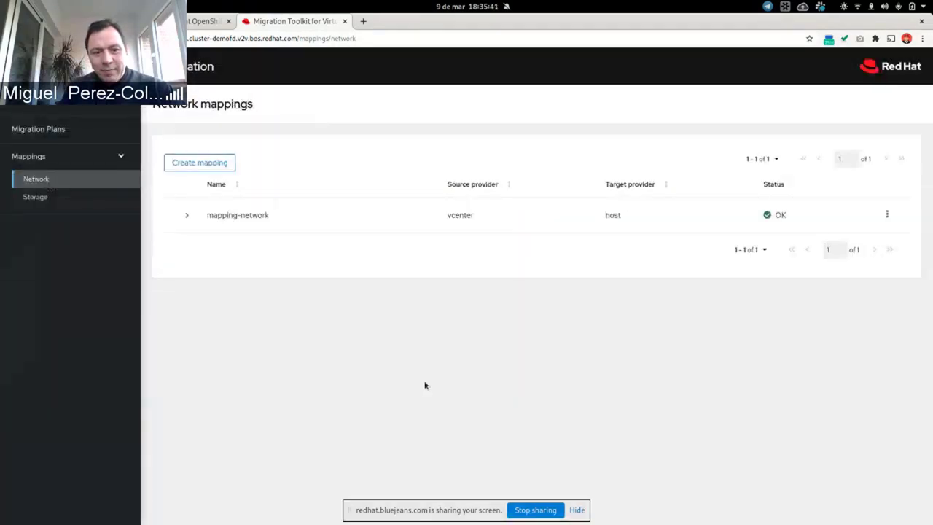
left_click(185, 216)
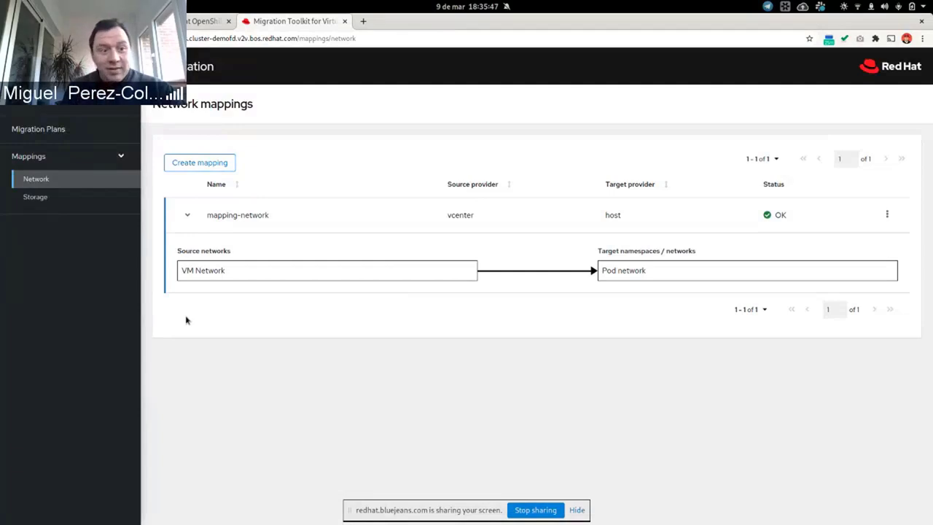
- Start a storage mapping named mapping-storage with vcenter as the source provider and host as the target provider
left_click(55, 196)
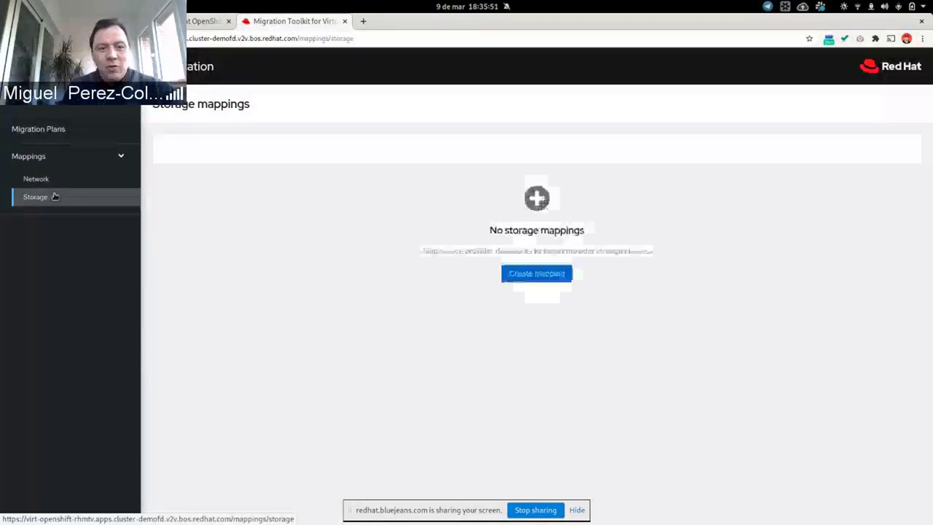
left_click(558, 275)
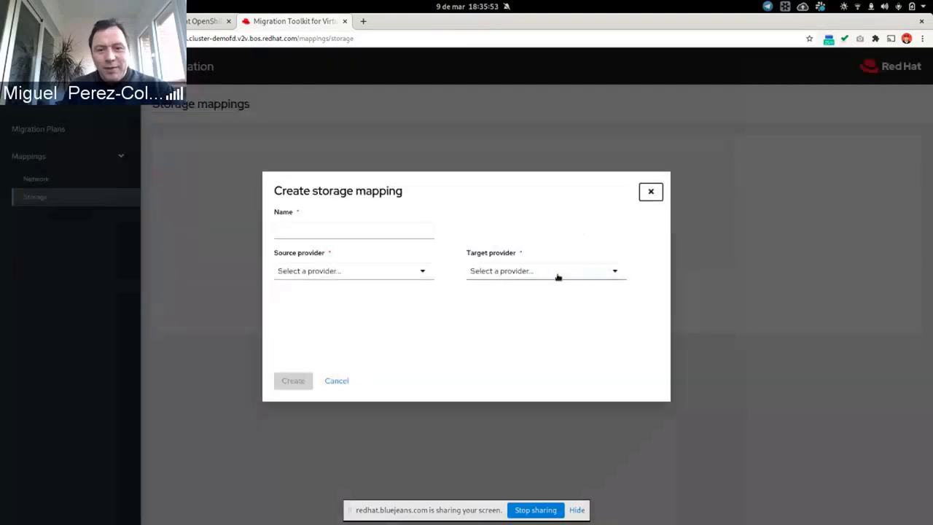
left_click(411, 233)
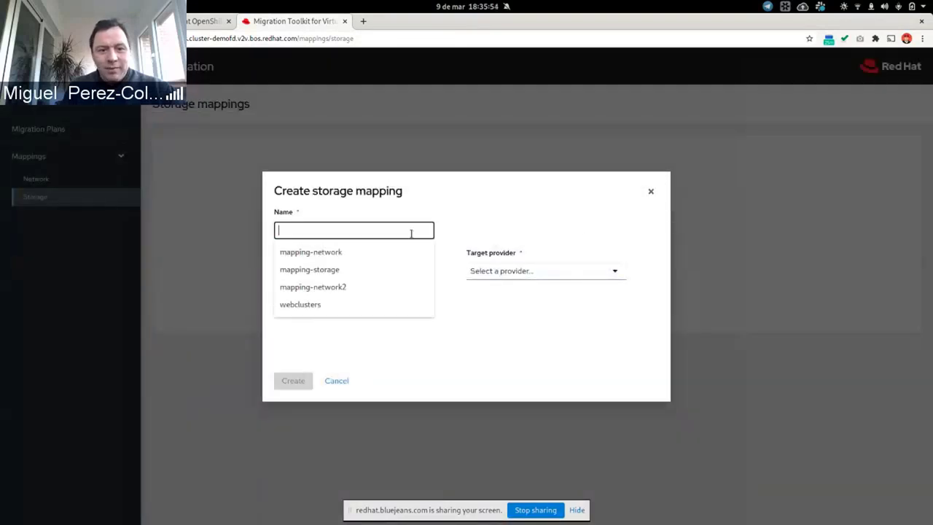
left_click(357, 268)
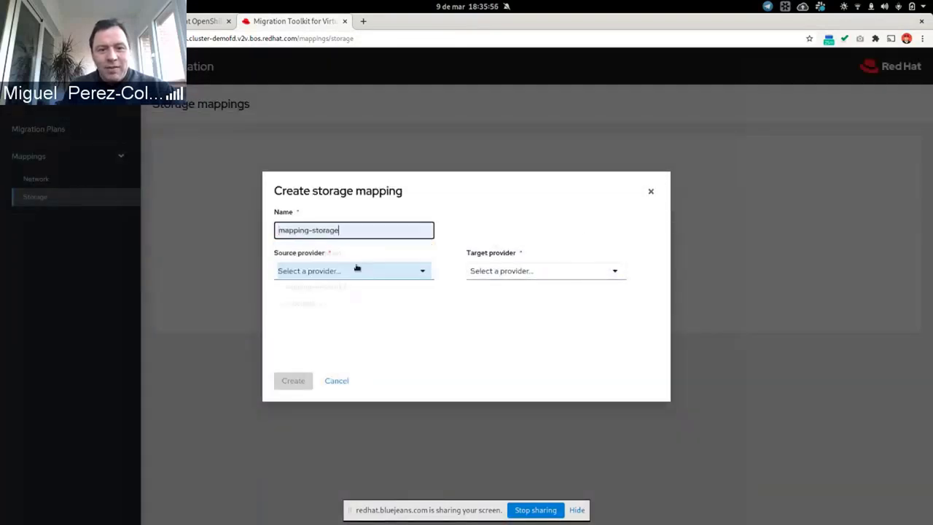
left_click(424, 270)
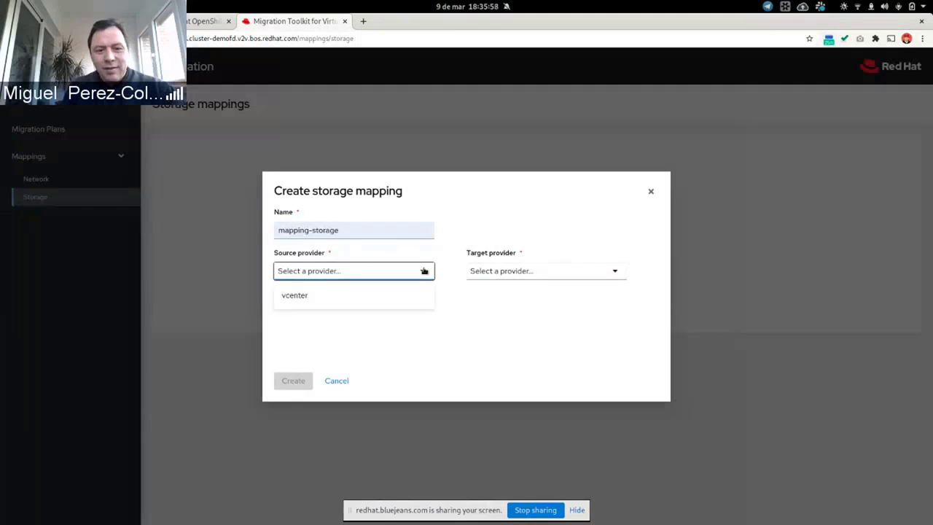
left_click(388, 296)
left_click(550, 273)
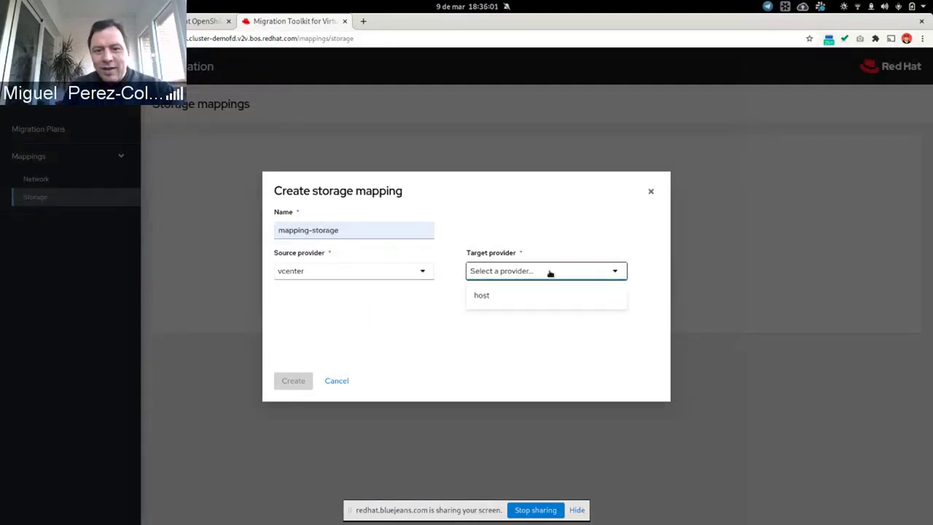
left_click(520, 298)
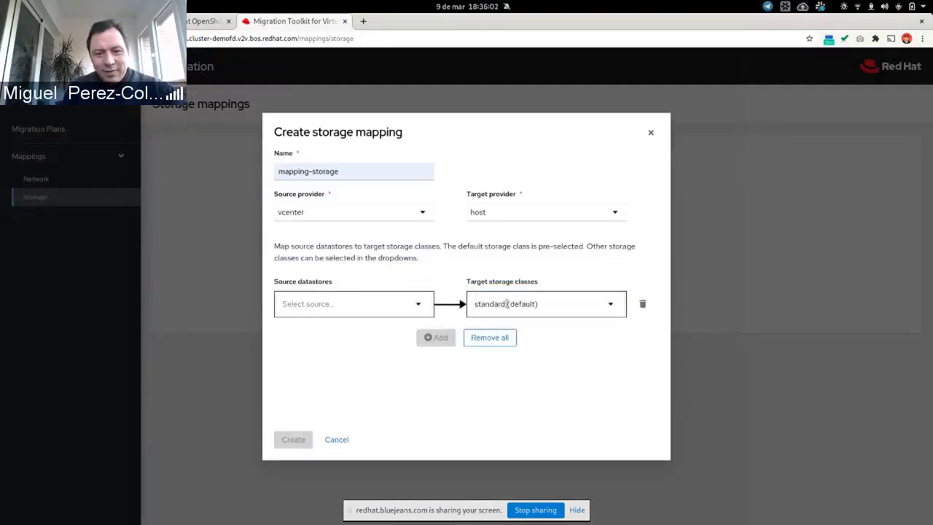
- Map NFS_Datastore to the ocs-storagecluster-ceph-rbd storage class and create the storage mapping
left_click(417, 305)
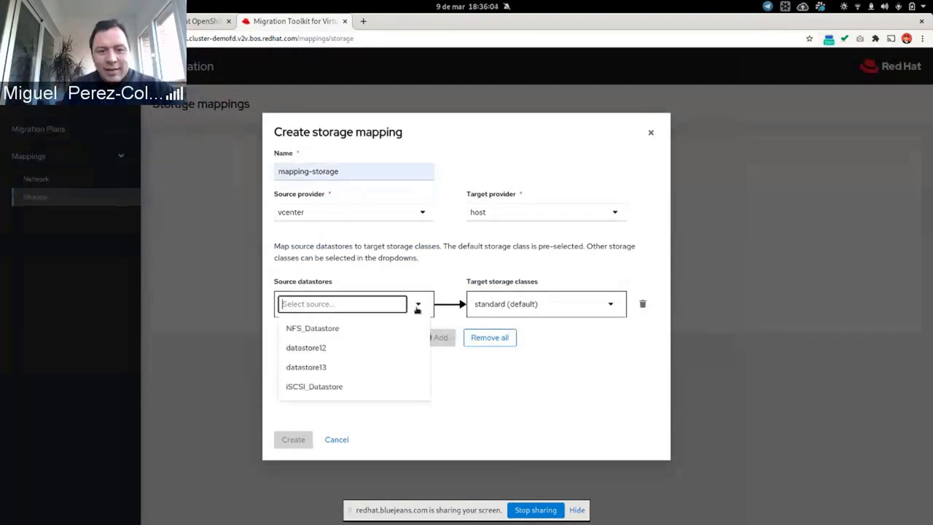
left_click(342, 330)
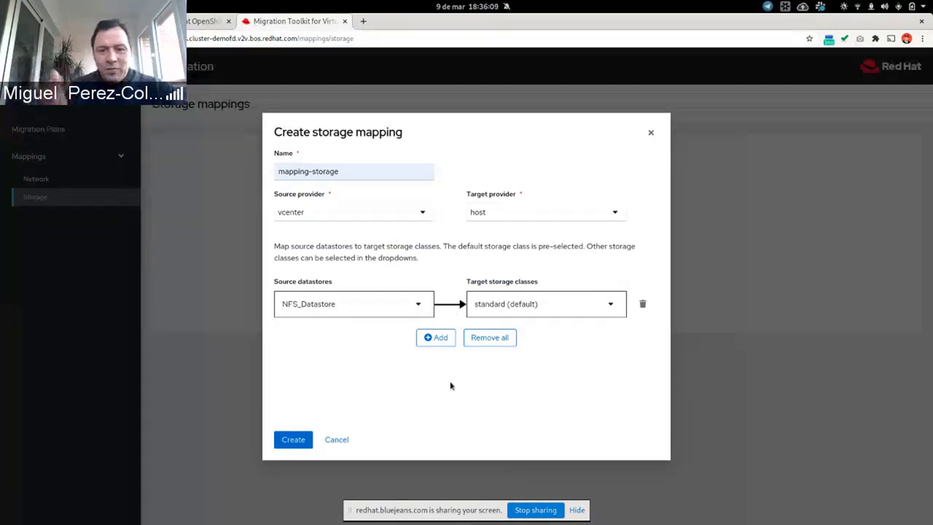
left_click(609, 305)
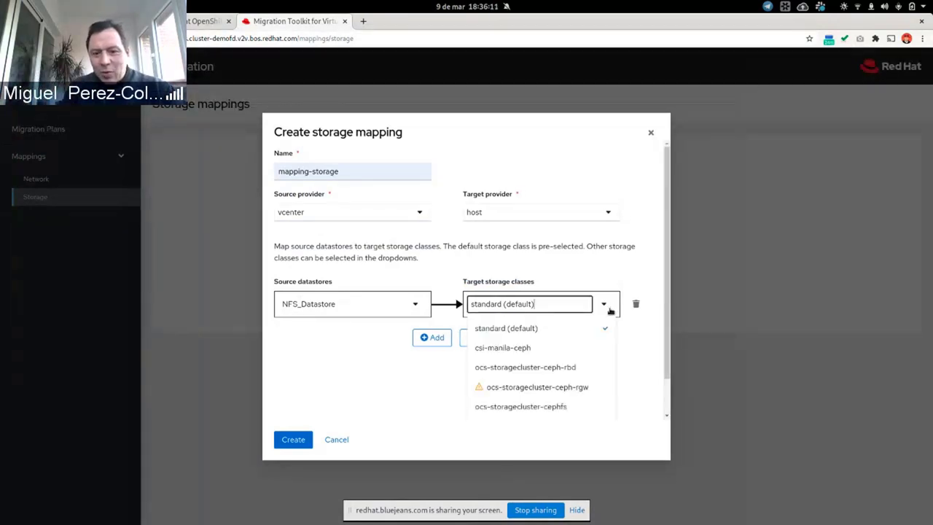
left_click(590, 366)
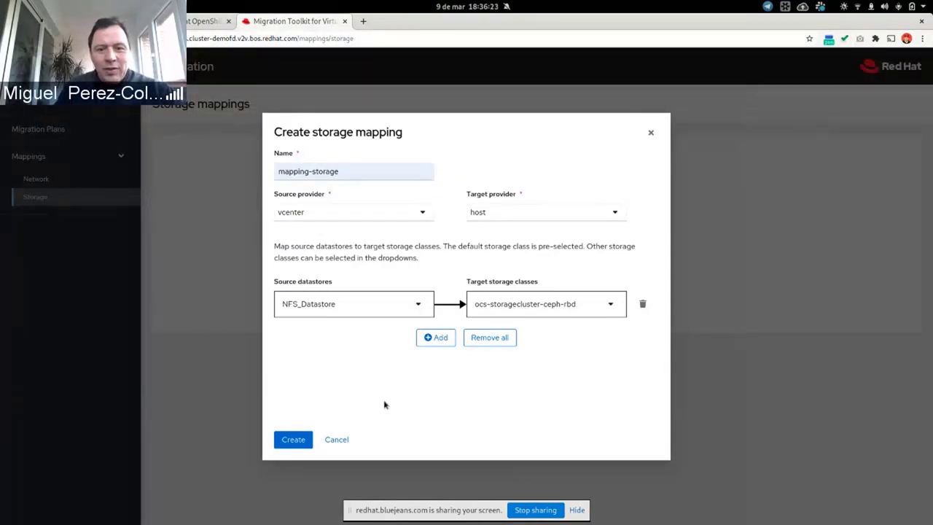
left_click(310, 437)
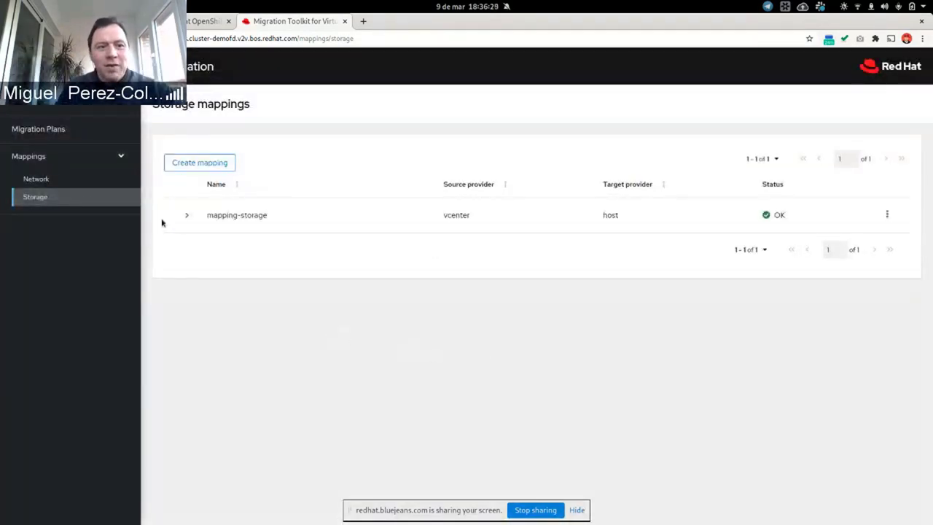
- Start creating a migration plan and name it mtv-plan
left_click(87, 130)
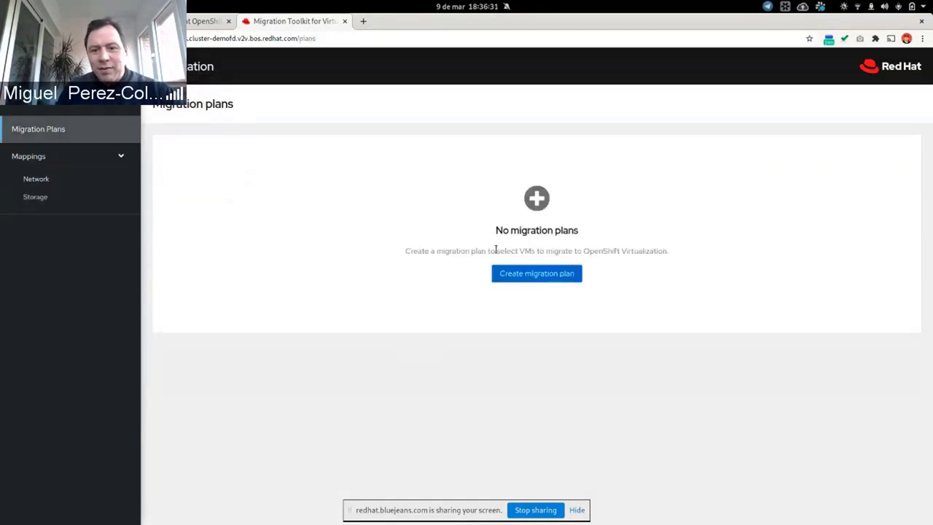
left_click(552, 280)
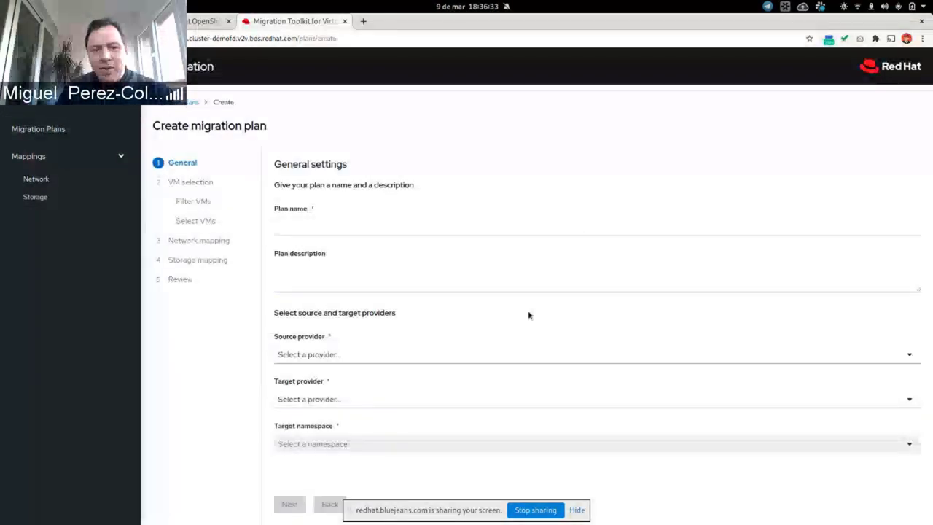
left_click(406, 226)
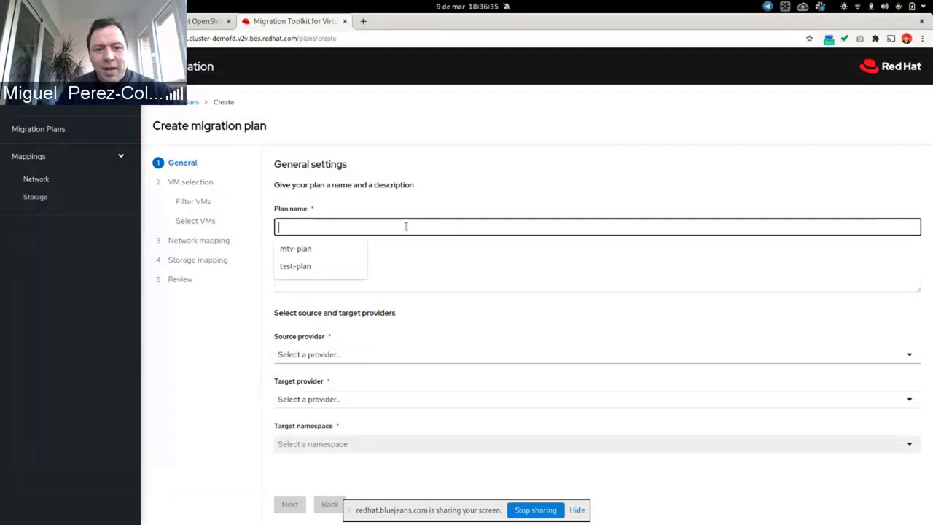
left_click(329, 247)
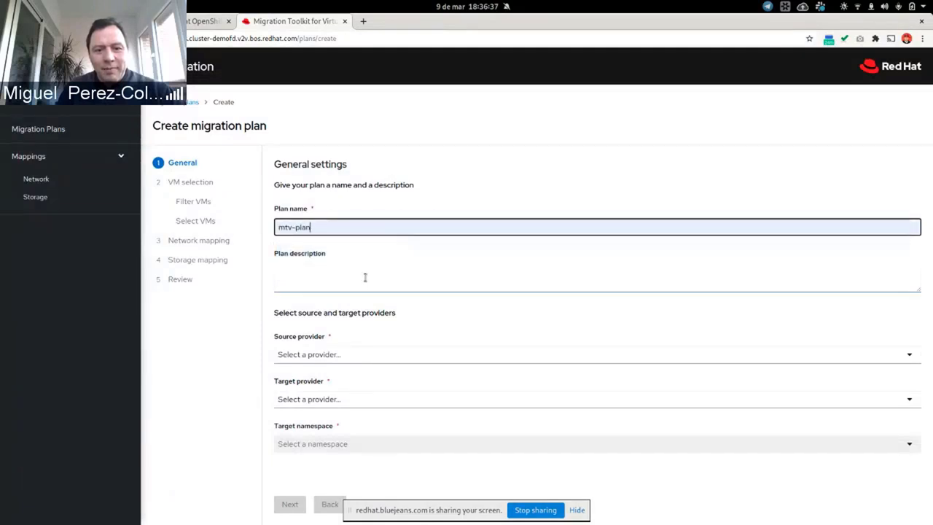
- Describe the plan as MTV and set vcenter as the source provider and host as the target provider
left_click(365, 277)
type("MTV")
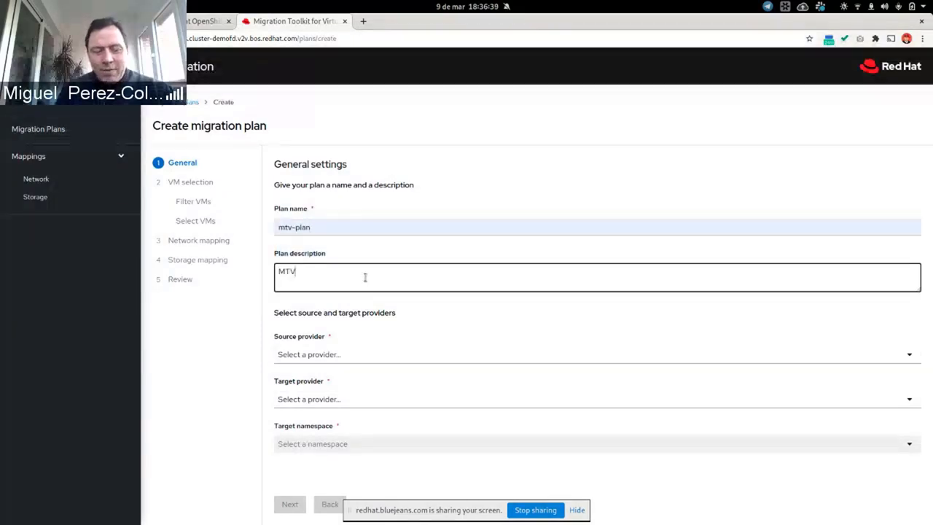
left_click(392, 356)
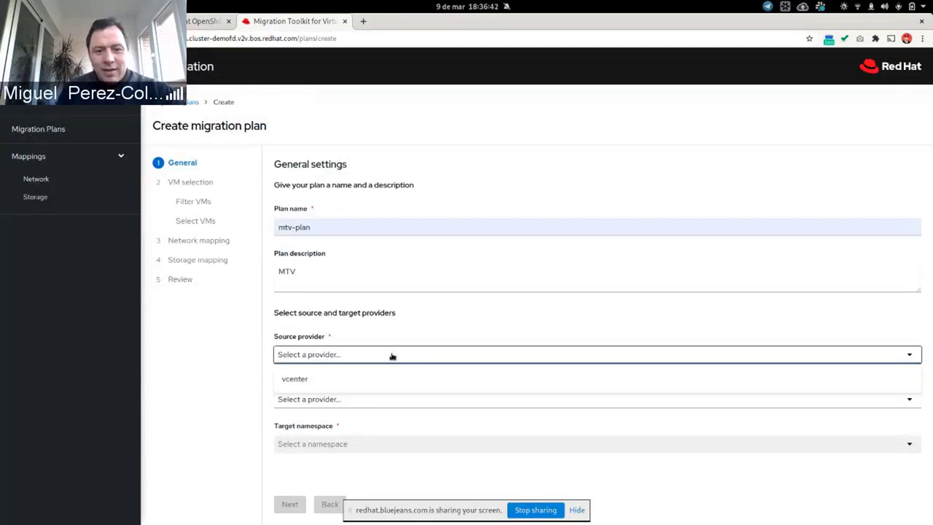
left_click(355, 380)
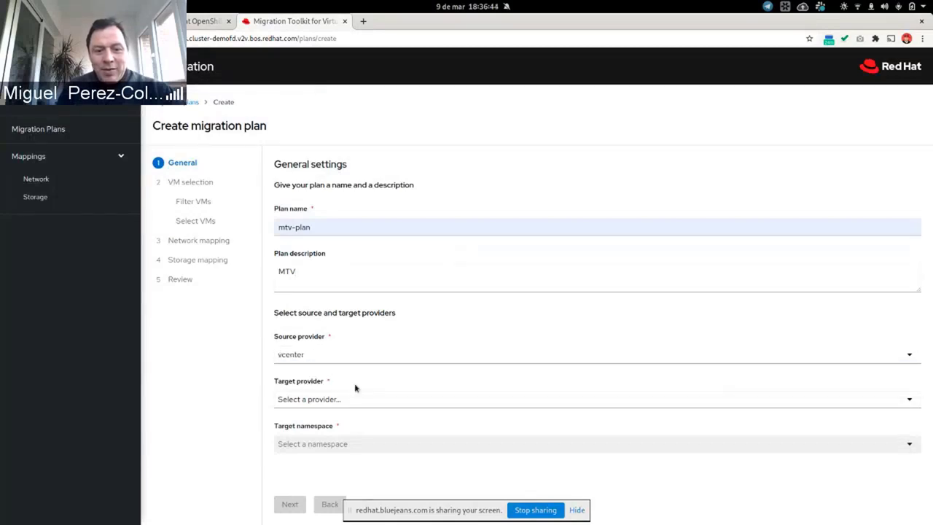
left_click(390, 403)
left_click(341, 428)
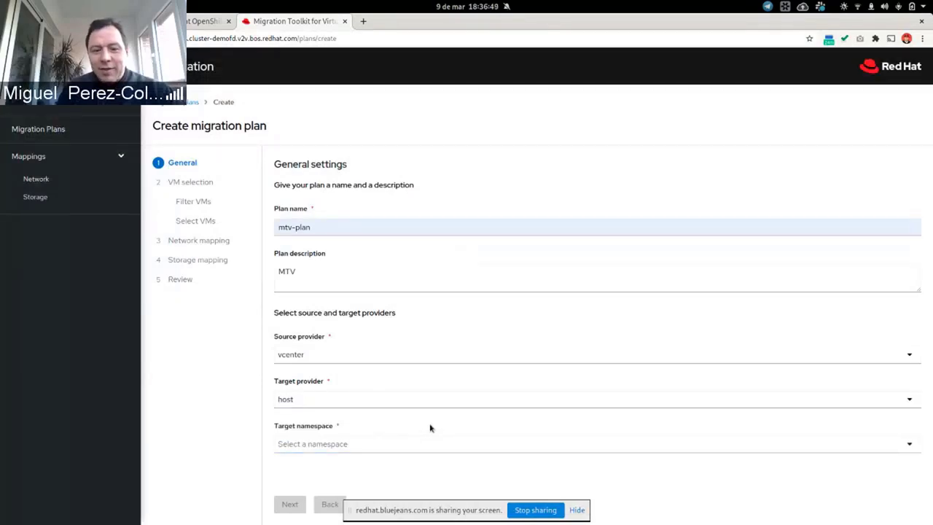
- Create mtv-migrate as the plan's target namespace and continue to the VM filter
left_click(377, 440)
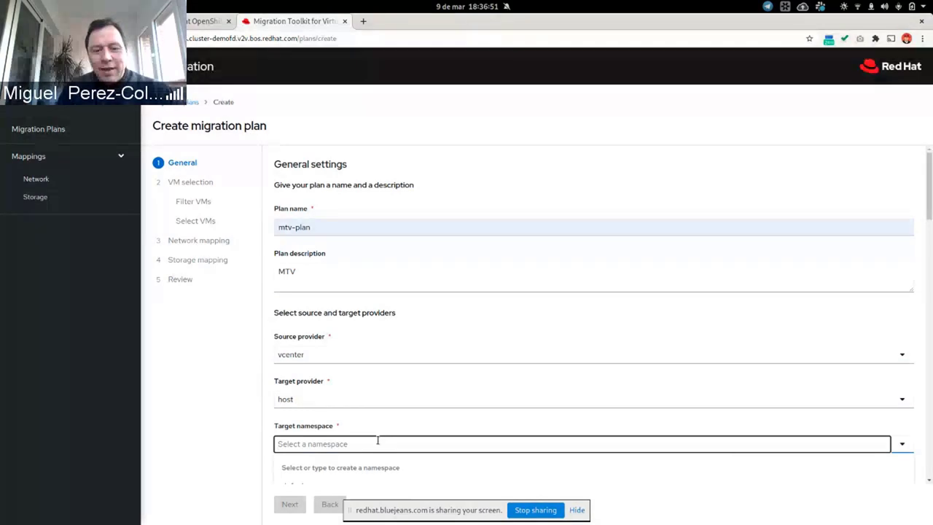
scroll(378, 440, "down", 4)
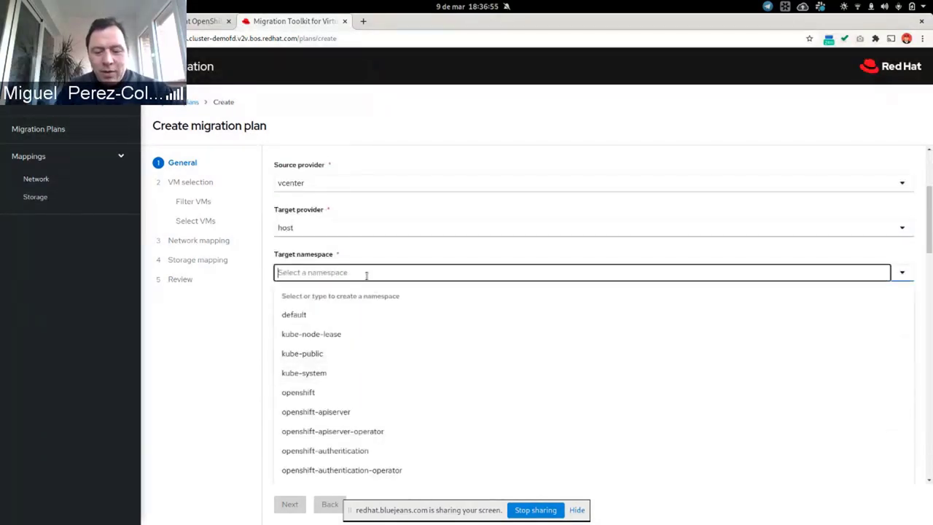
type("mtv-mig")
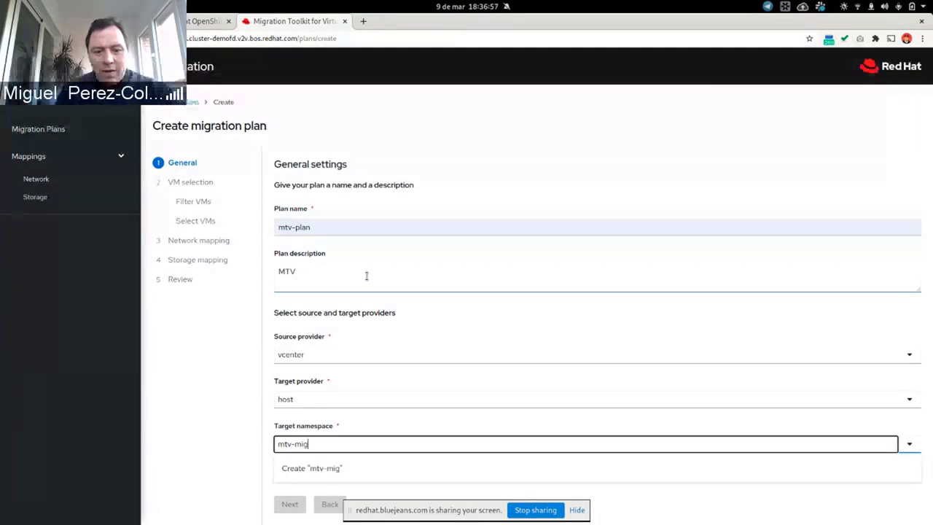
type("rea")
type("te")
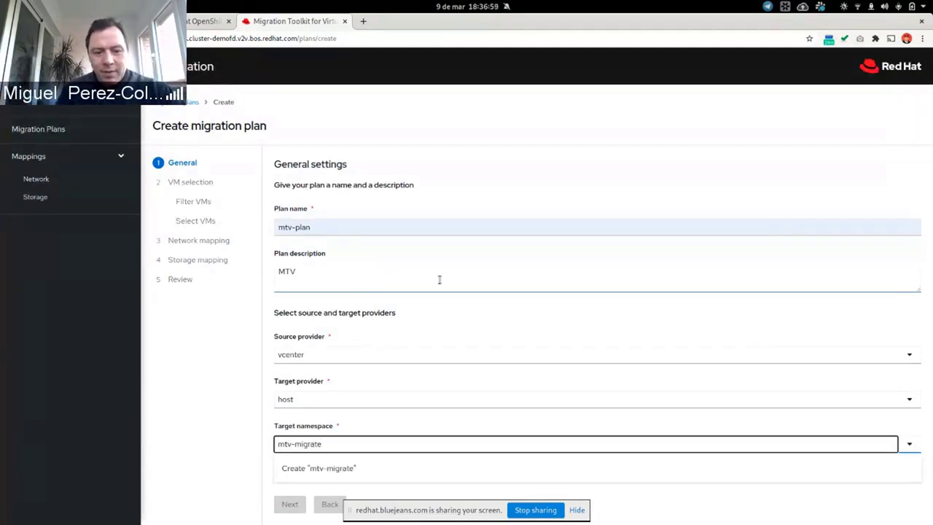
left_click(322, 469)
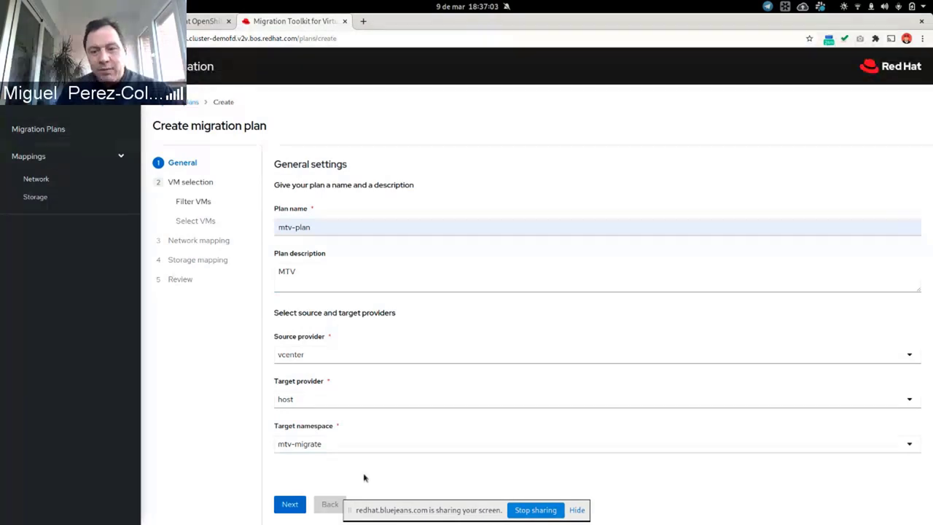
left_click(288, 504)
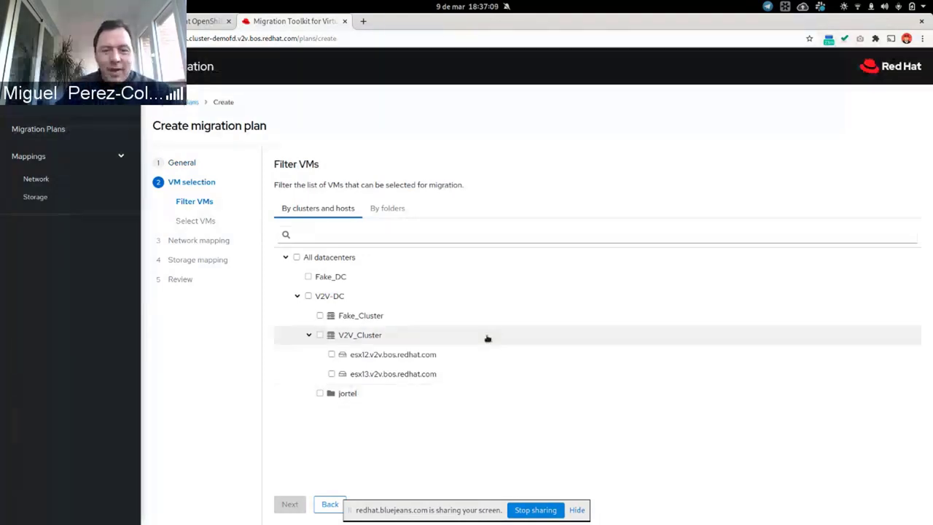
- Filter the VMs to V2V_Cluster, find the presenter's RHEL 8 VM by name and select it for migration
left_click(319, 334)
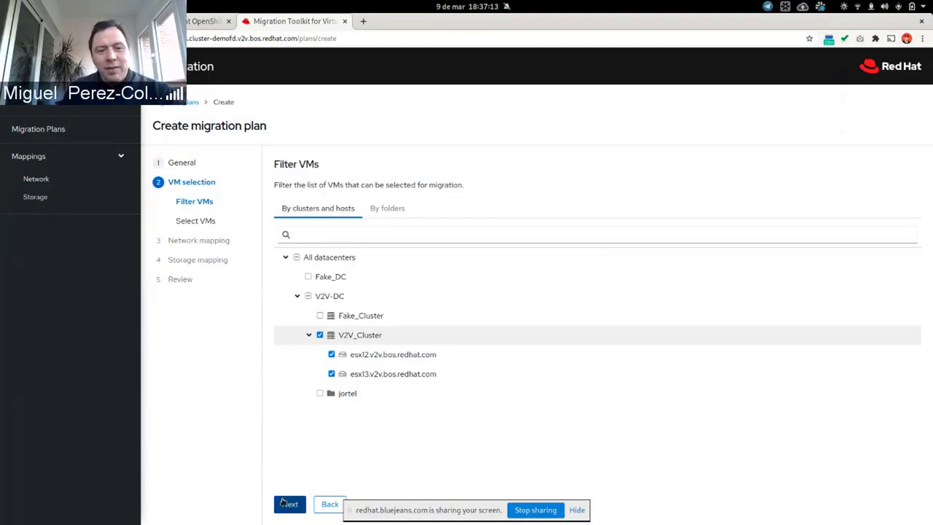
left_click(288, 503)
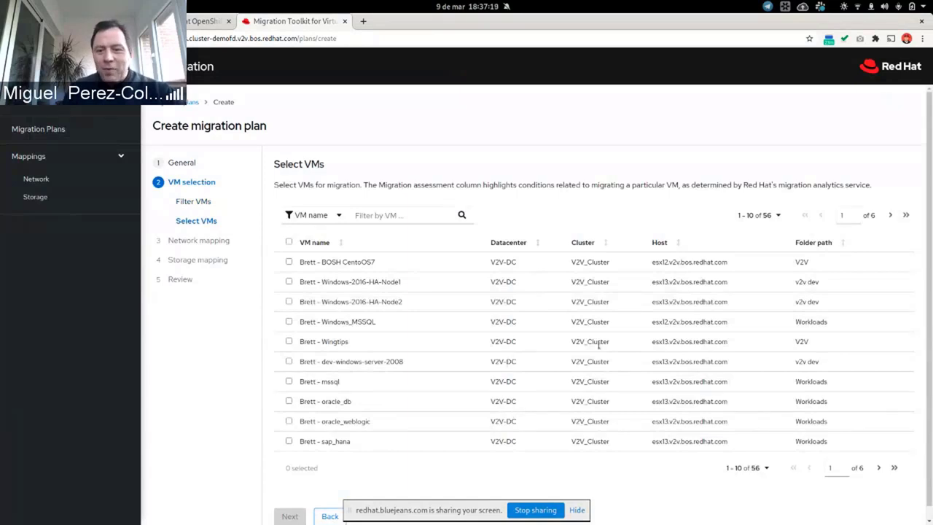
left_click(407, 215)
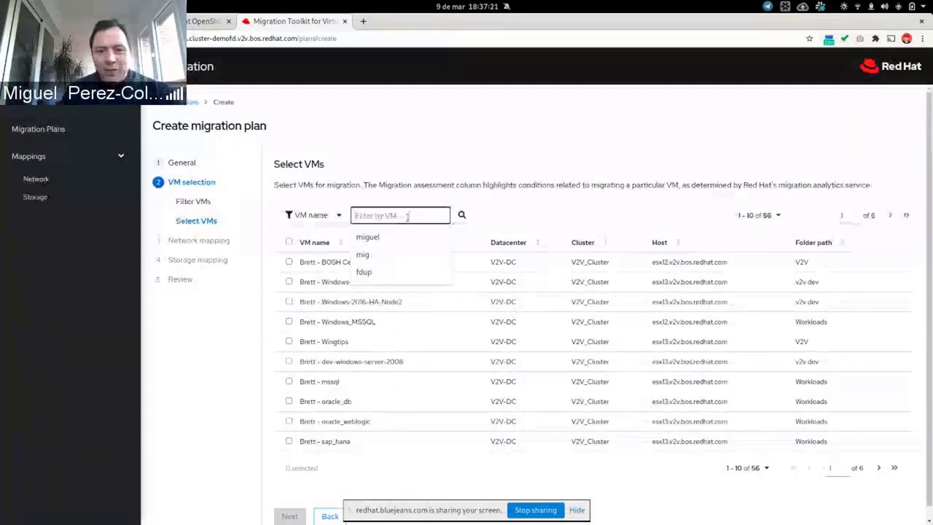
left_click(462, 215)
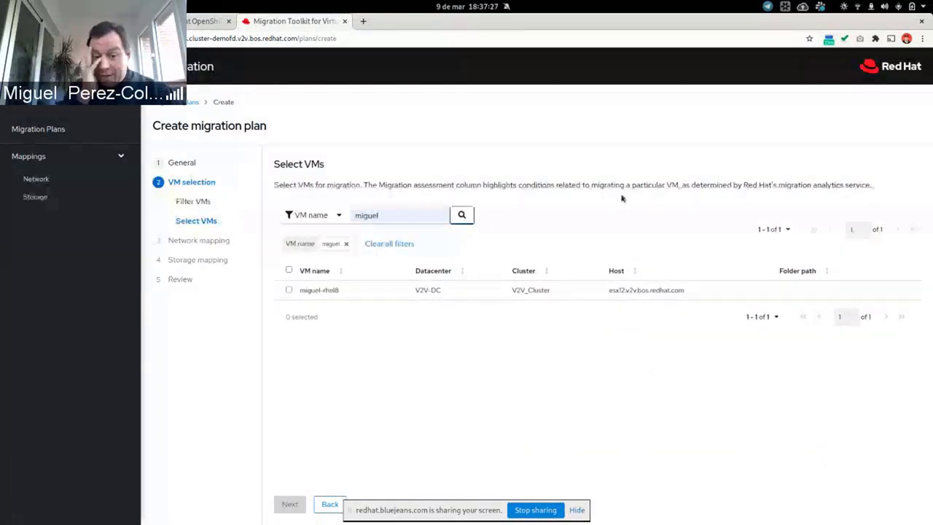
left_click(288, 290)
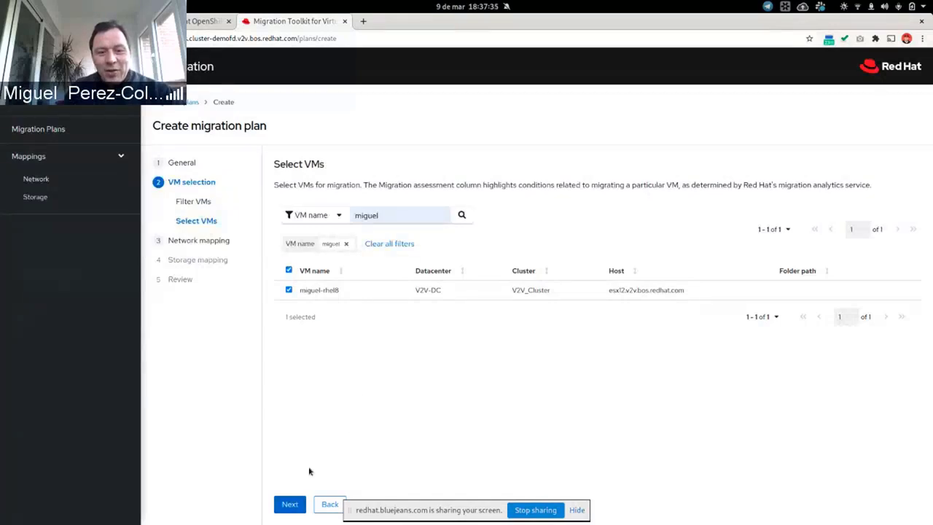
left_click(290, 504)
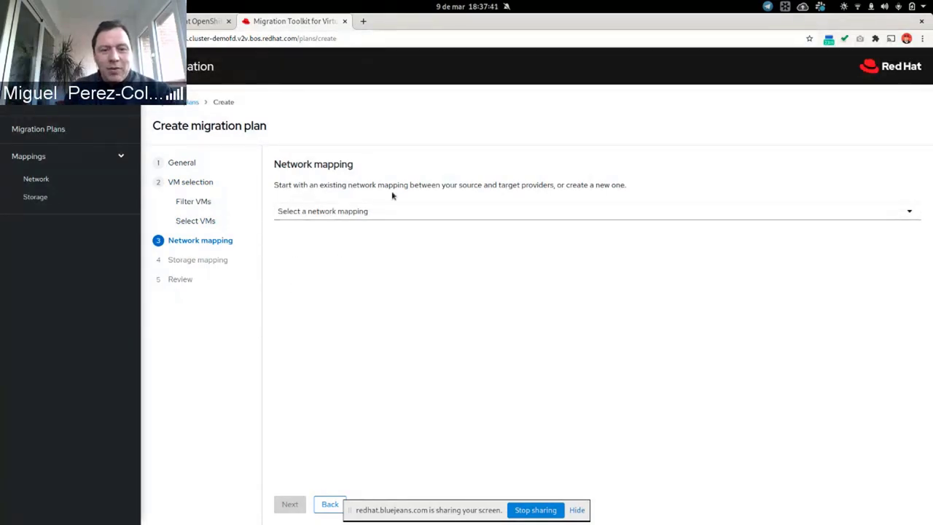
- Assign the existing mapping-network and mapping-storage mappings to the plan and finish creating it
left_click(382, 217)
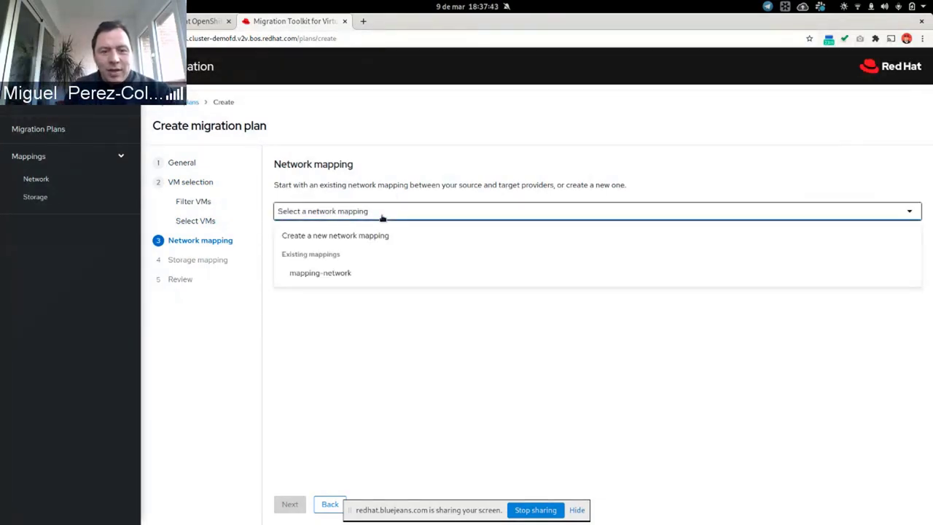
left_click(379, 272)
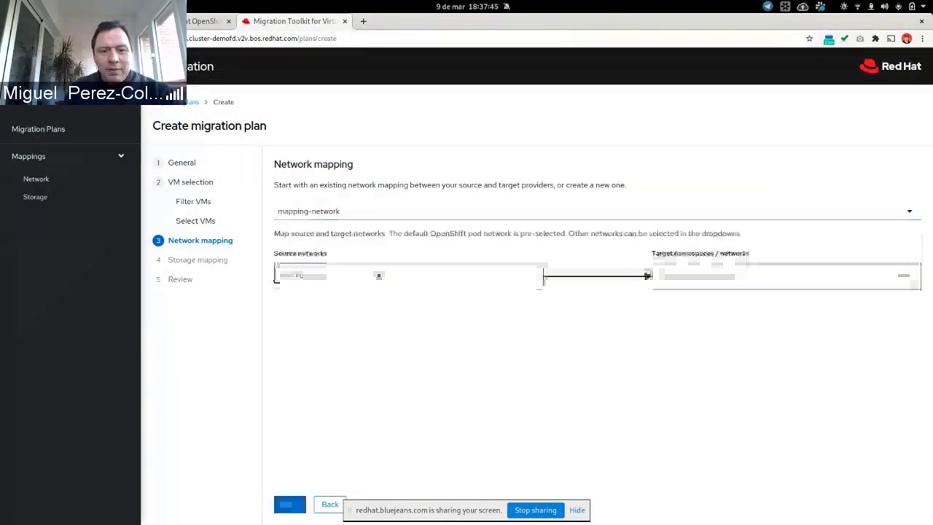
left_click(289, 504)
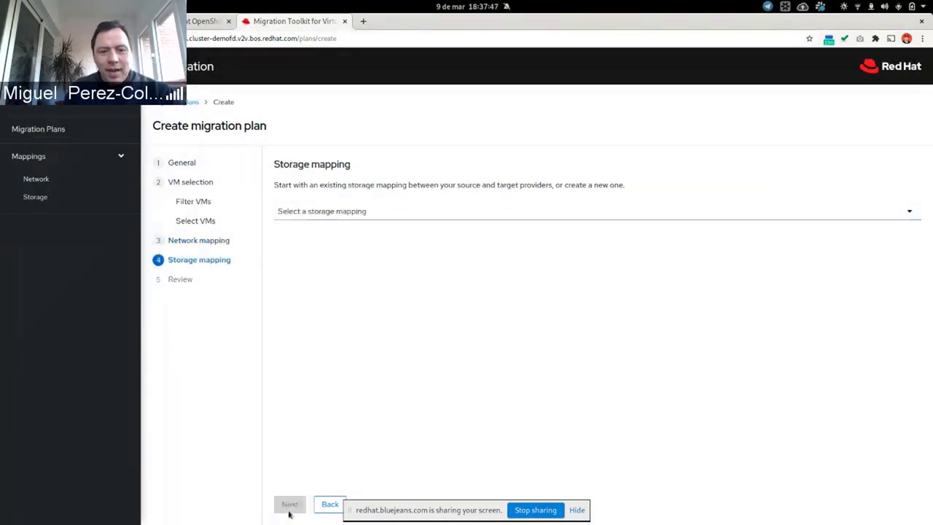
left_click(389, 216)
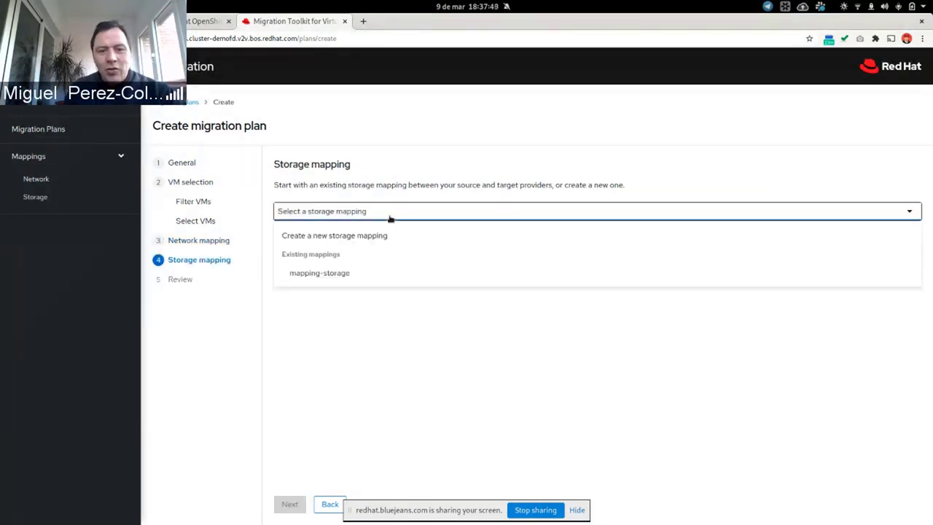
left_click(350, 274)
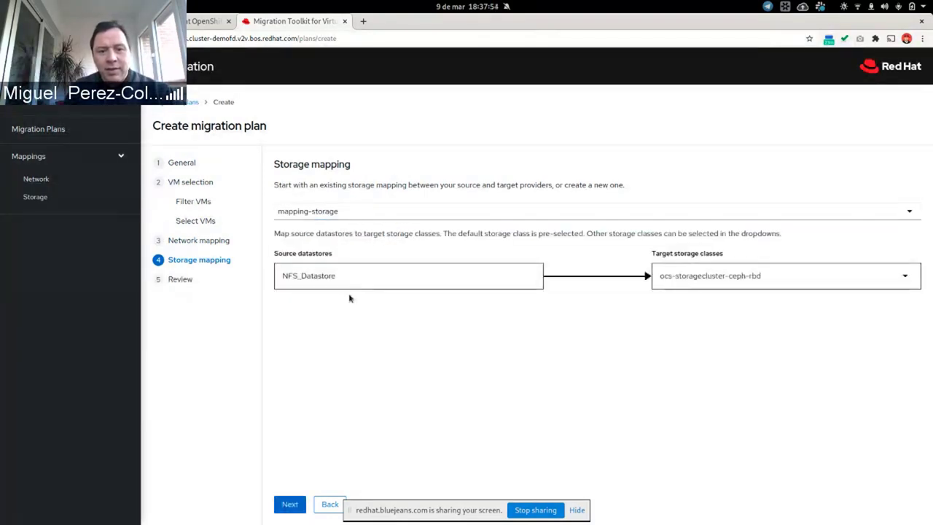
left_click(289, 506)
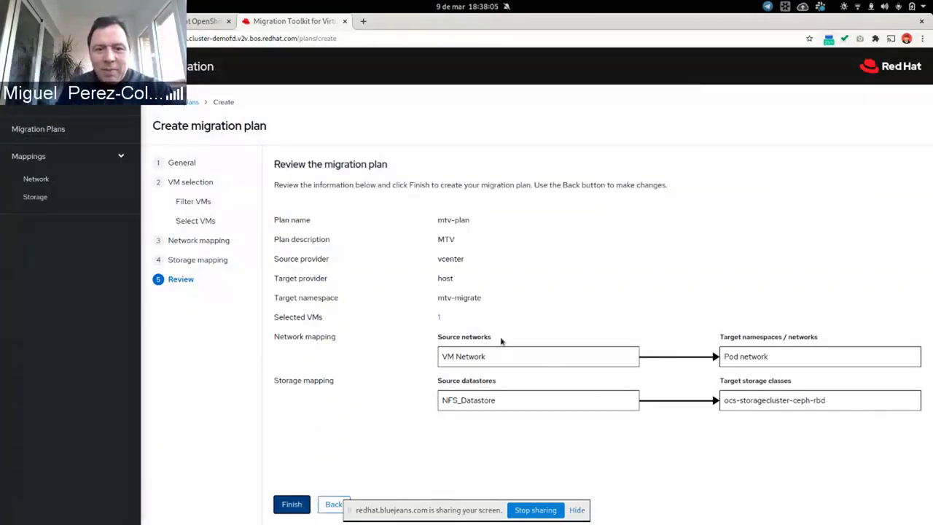
left_click(288, 508)
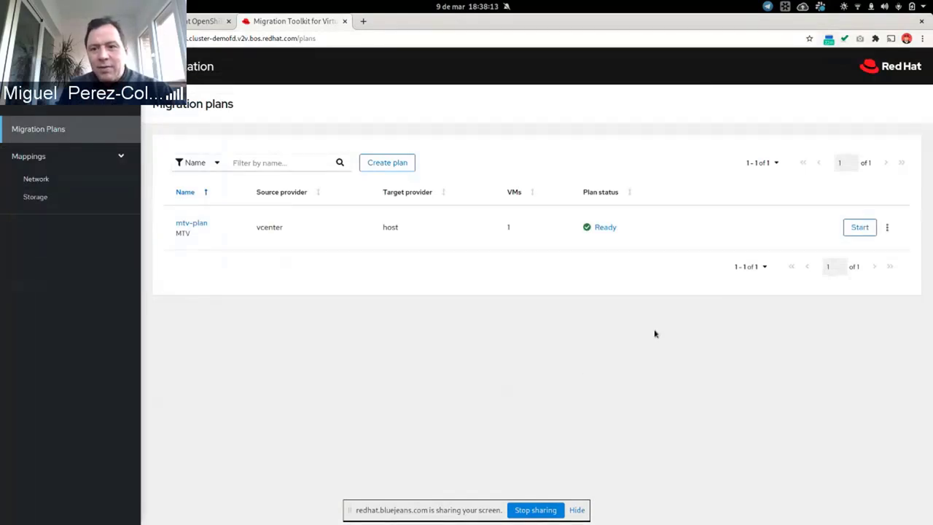
- Start the mtv-plan migration and expand the migrating VM's details
left_click(871, 229)
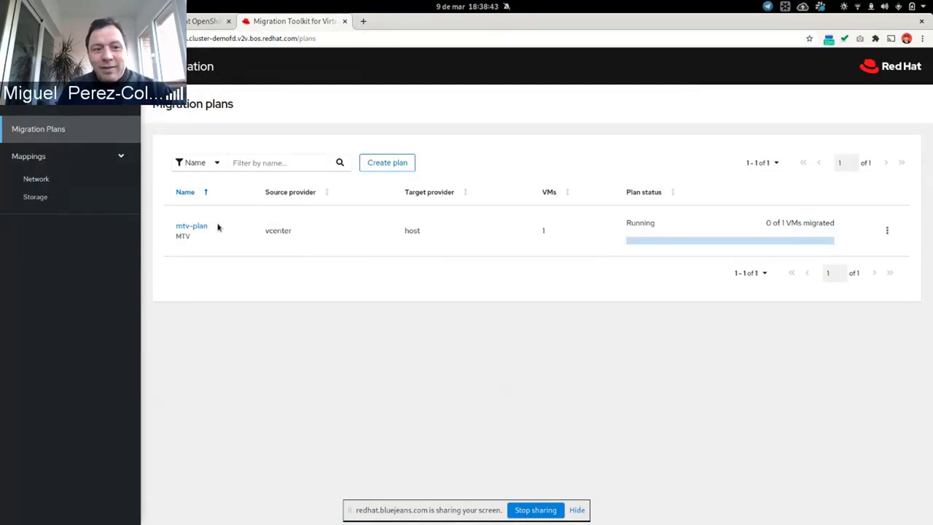
left_click(194, 226)
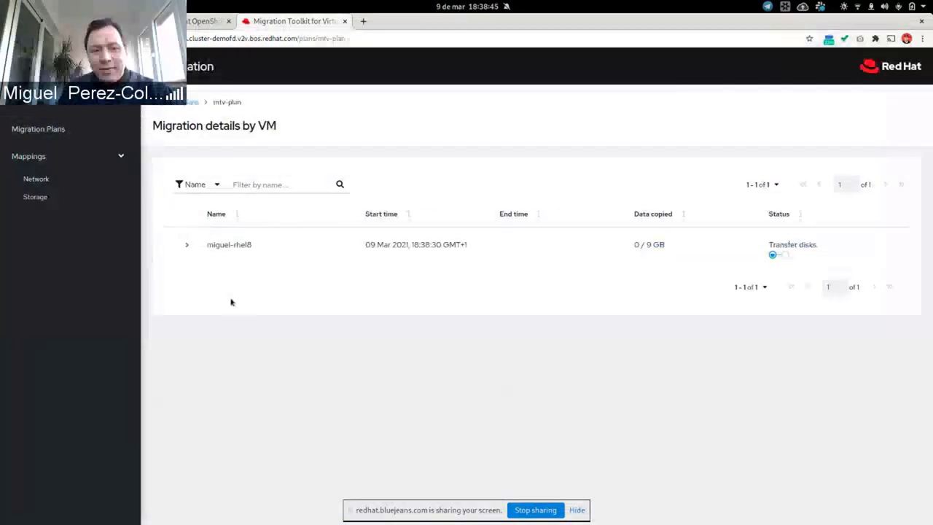
left_click(187, 246)
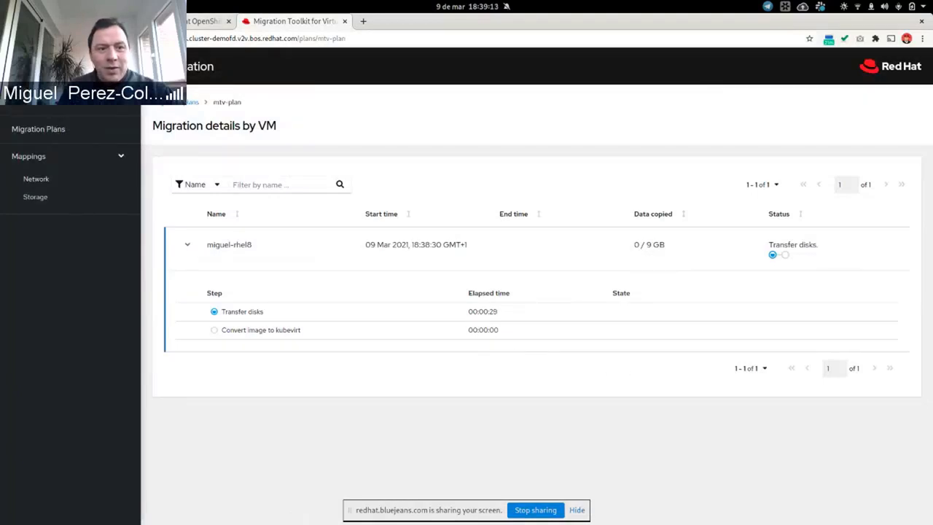
- Switch to the OpenShift console, filter the projects by mtv and open the mtv-migrate project
left_click(208, 21)
left_click(69, 153)
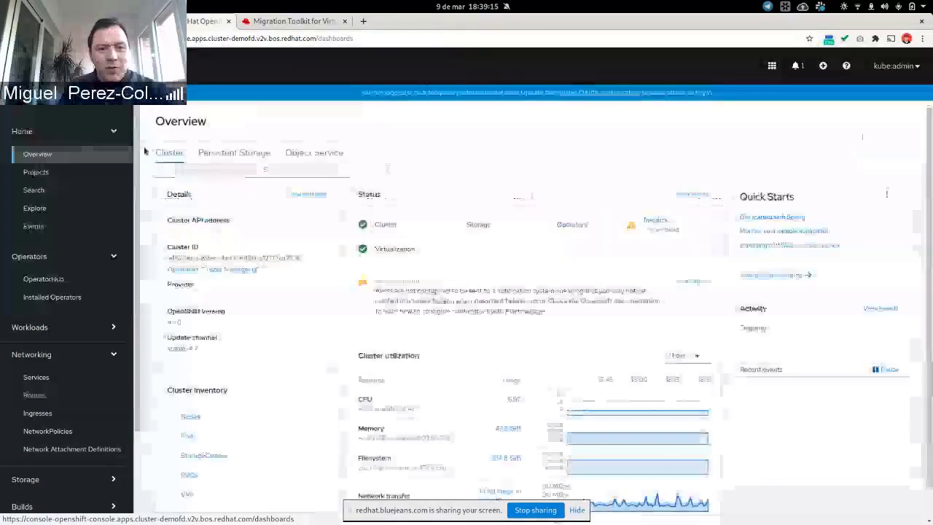
left_click(72, 175)
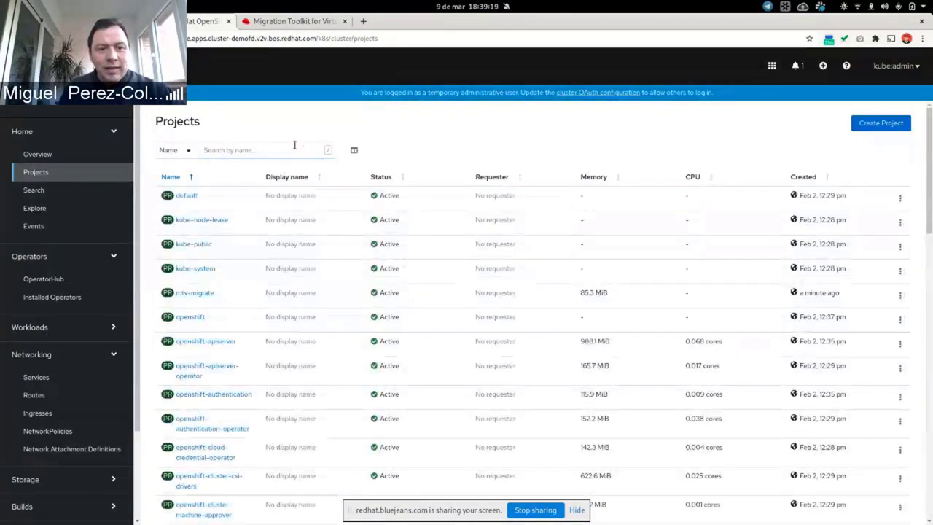
left_click(247, 149)
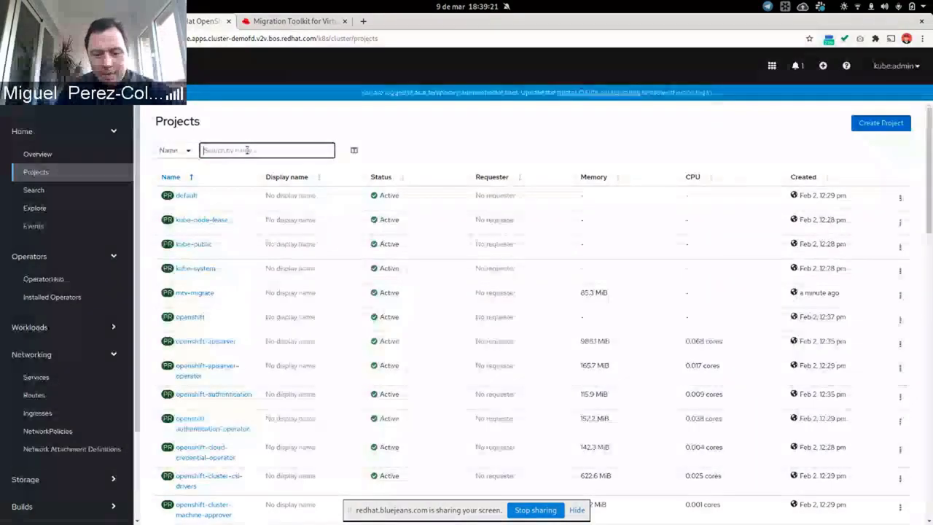
type("mtv")
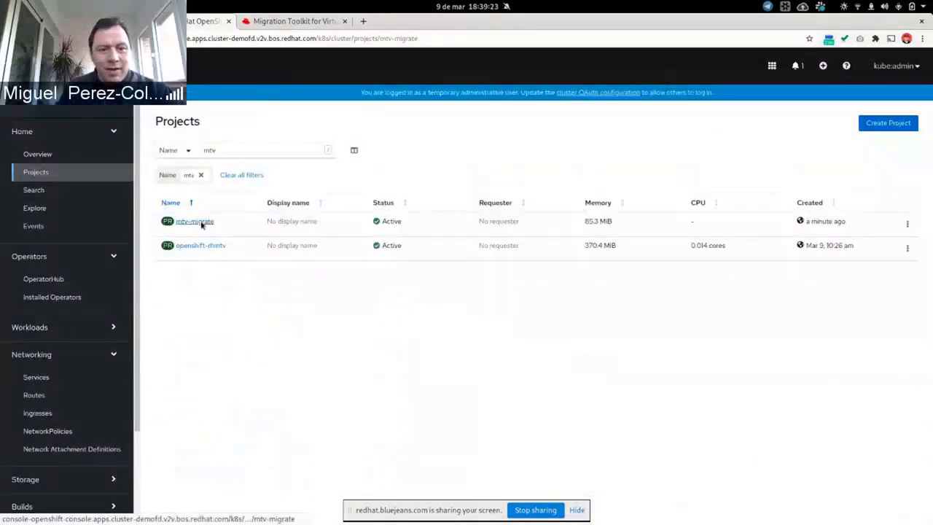
left_click(196, 222)
- Examine the mtv-migrate project's overview, details and workloads
scroll(422, 298, "down", 3)
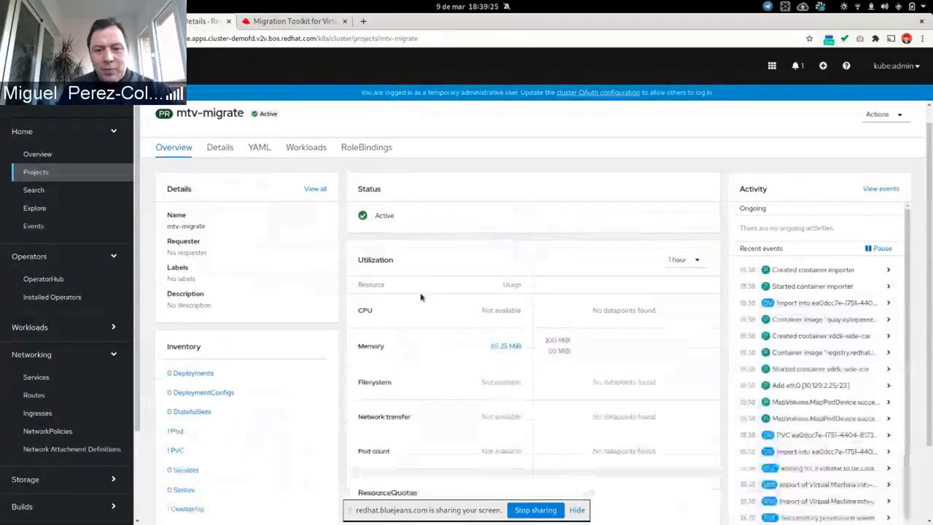
scroll(423, 298, "up", 3)
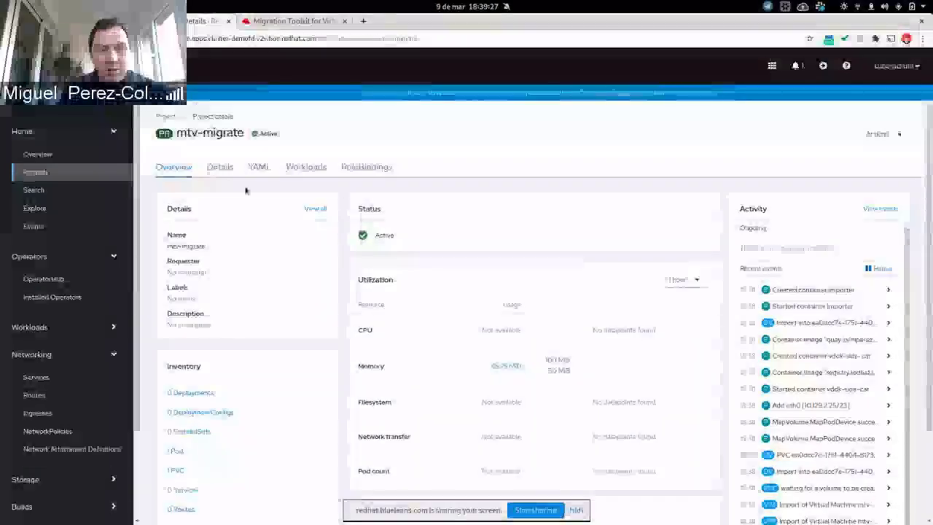
left_click(214, 168)
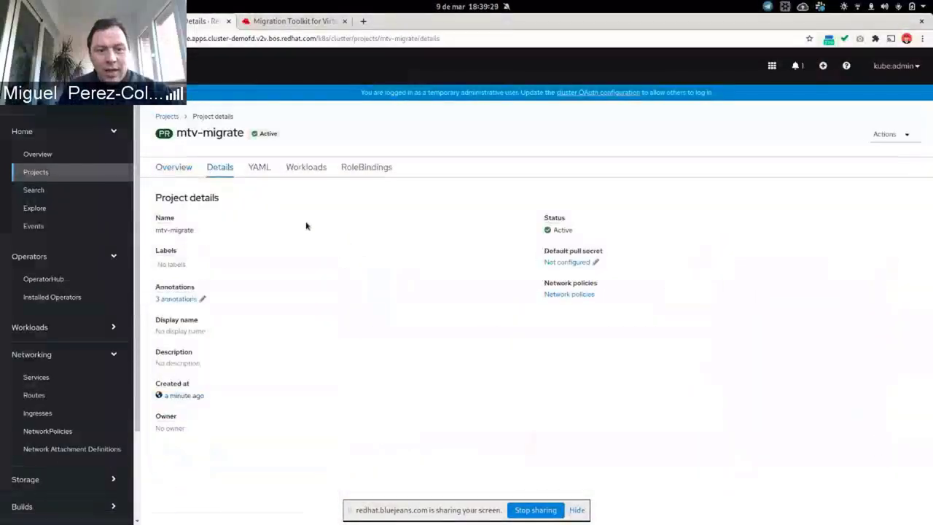
left_click(310, 169)
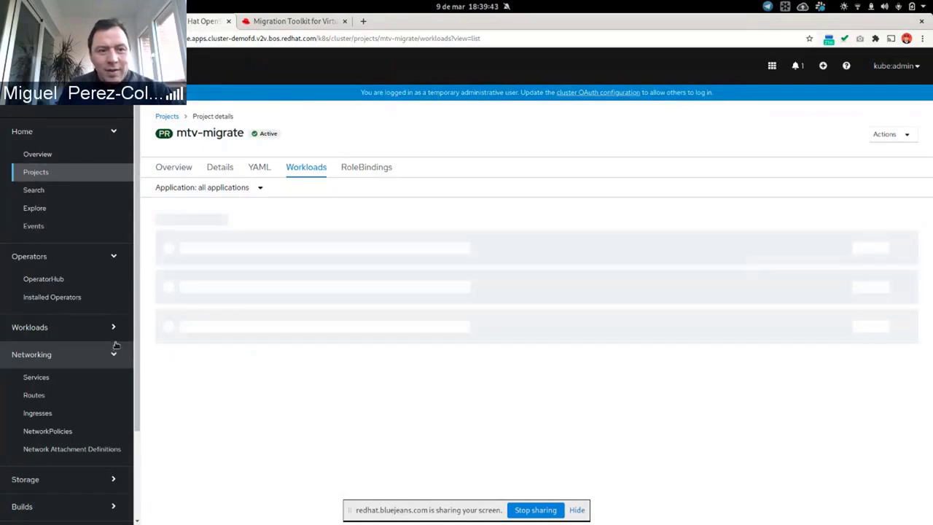
- Check the VM's disk transfer progress in the Migration Toolkit and its entry among the mtv-migrate workloads in OpenShift
left_click(284, 22)
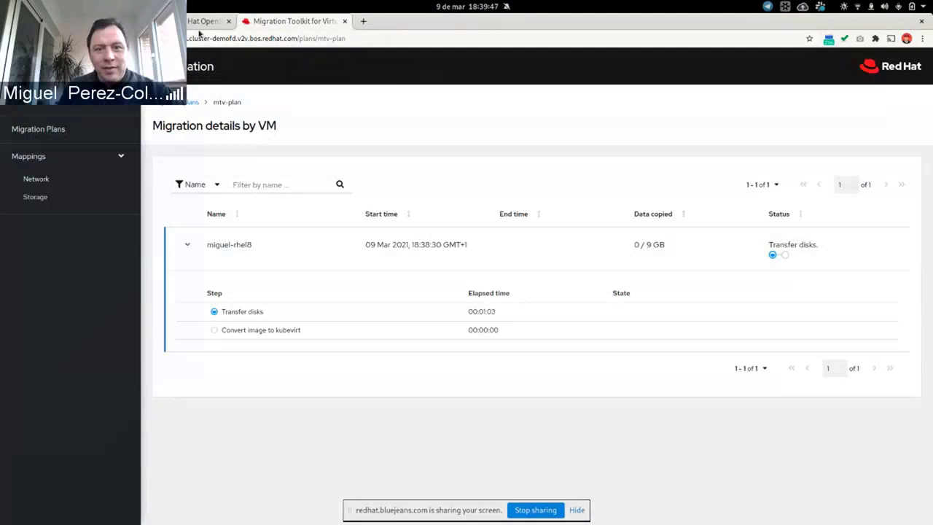
left_click(194, 22)
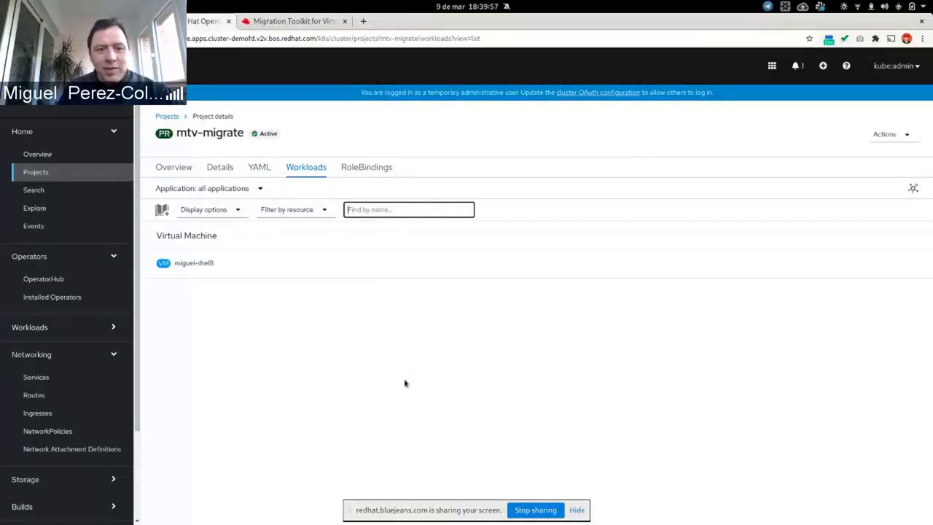
left_click(325, 22)
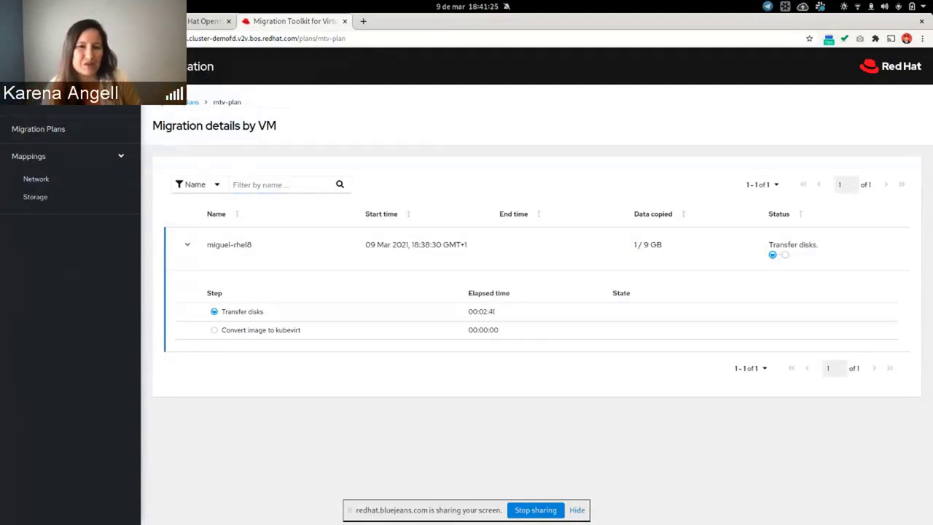
- Switch to the Google Slides presentation and look through the earlier slides
key("alt+Tab")
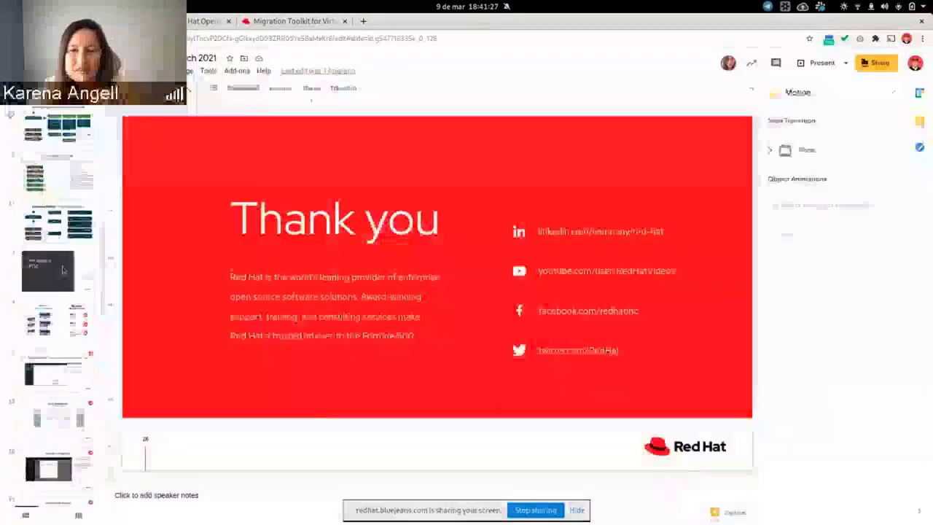
scroll(63, 270, "up", 2)
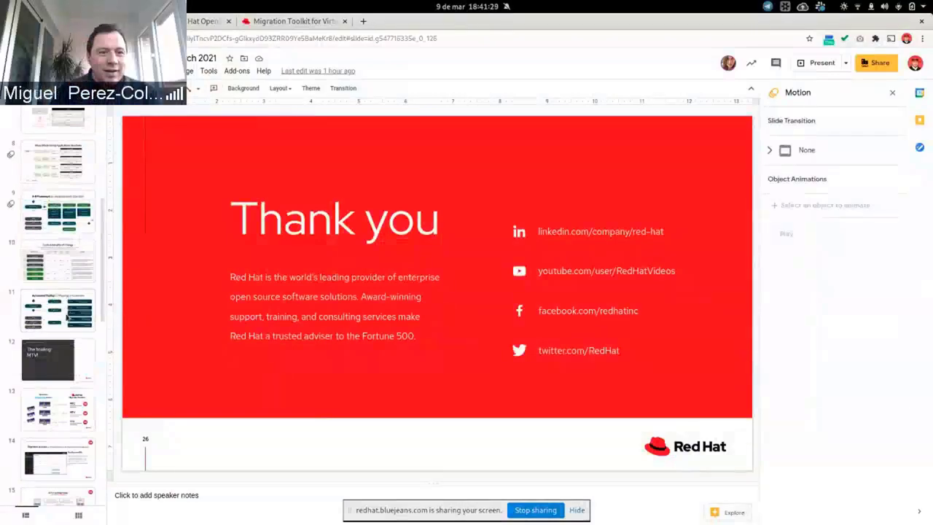